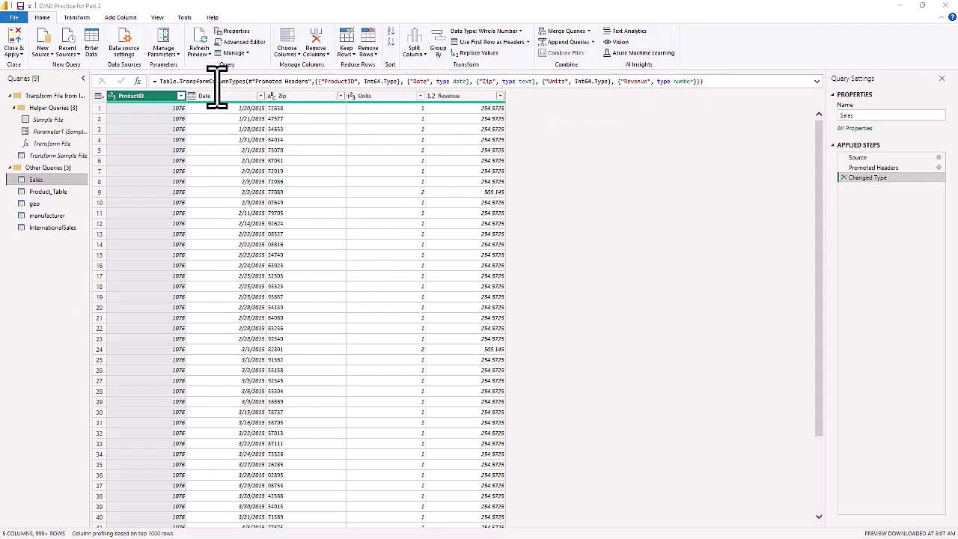
- Collapse the Transform File helper group in the query list and display the Sales query
left_click(44, 194)
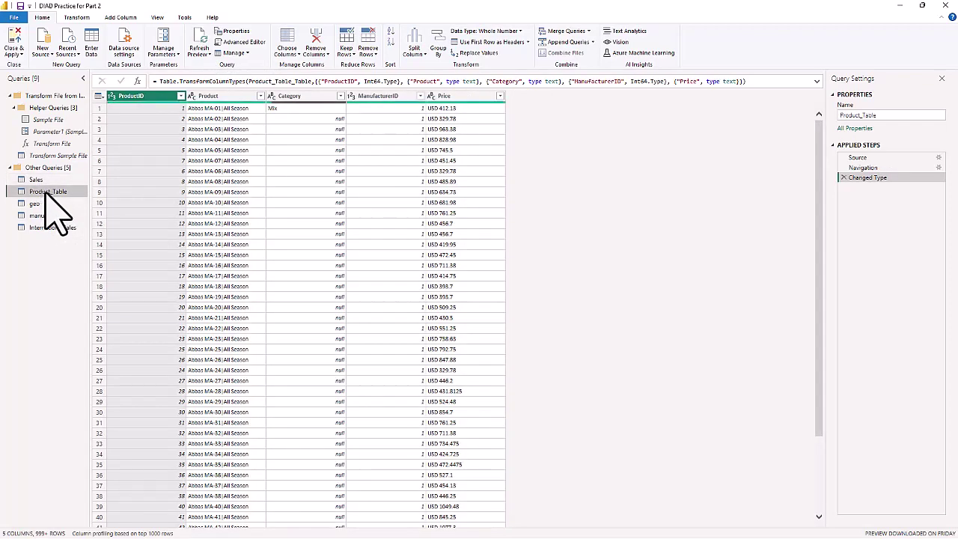
left_click(9, 95)
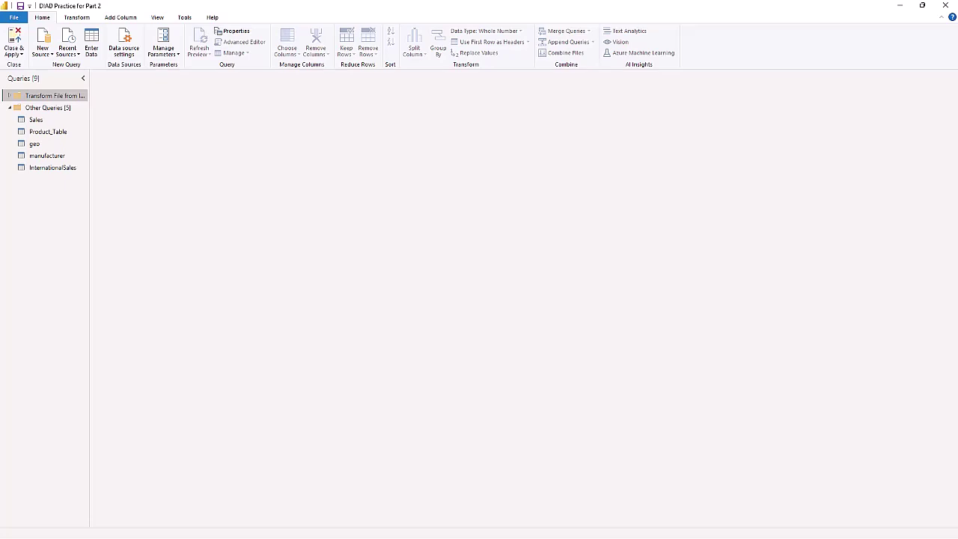
left_click(46, 120)
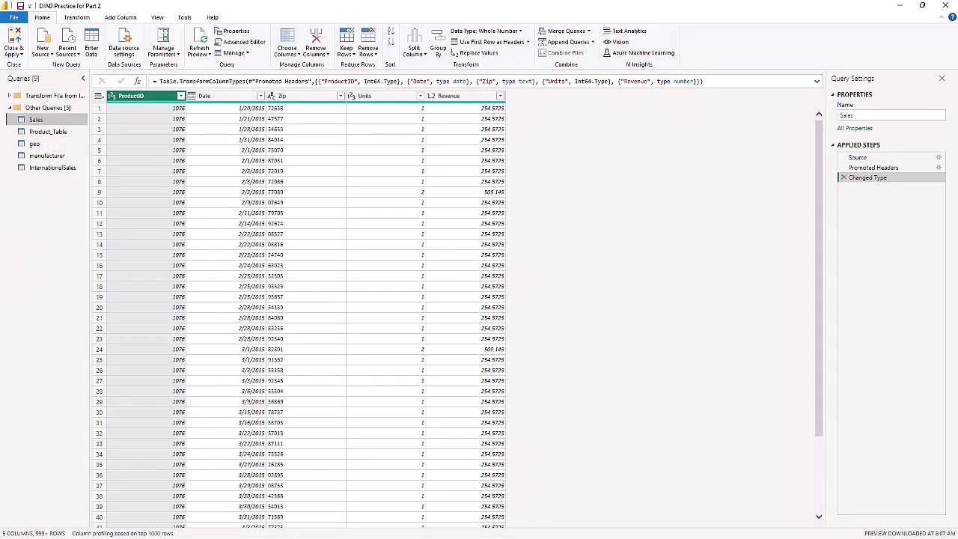
- Rename the Product_Table query as Product
left_click(56, 133)
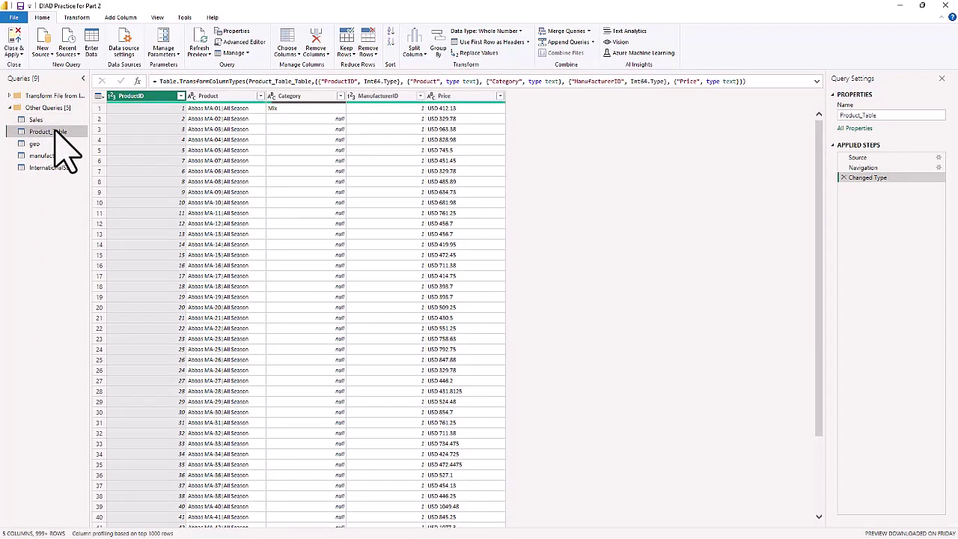
left_click(889, 116)
key("BackSpace")
key("BackSpace")
key("BackSpace")
key("BackSpace")
key("BackSpace")
key("BackSpace")
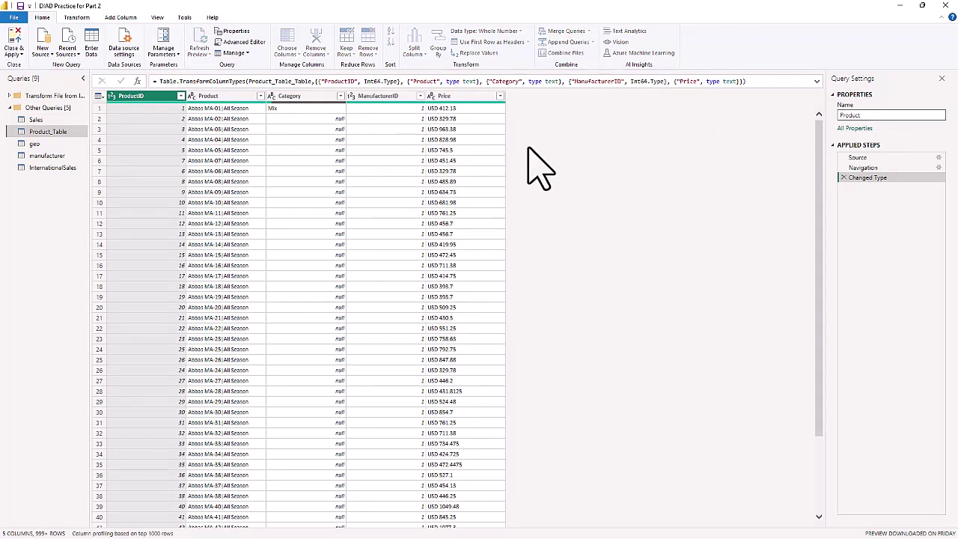
- Rename the geo query as Geography
left_click(37, 144)
double_click(846, 116)
type("Geography")
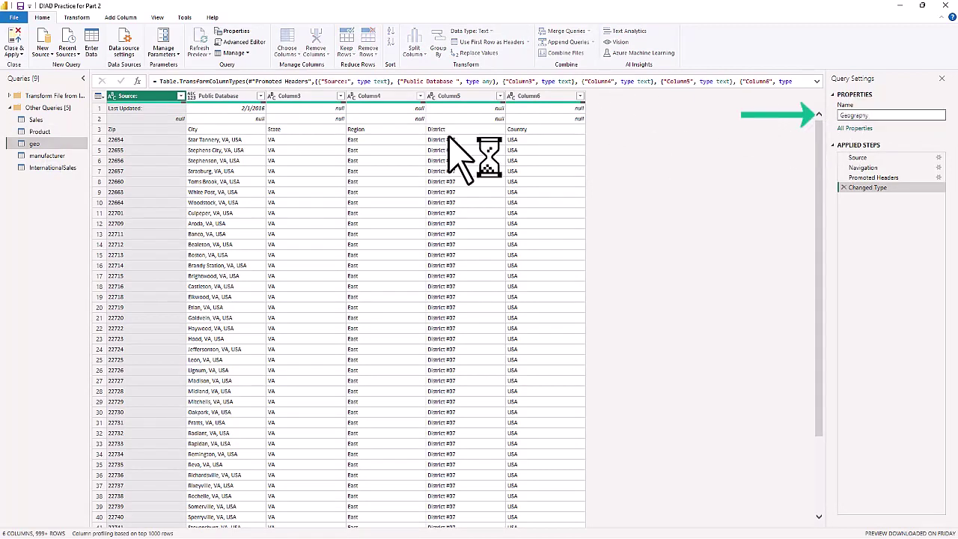
key("Return")
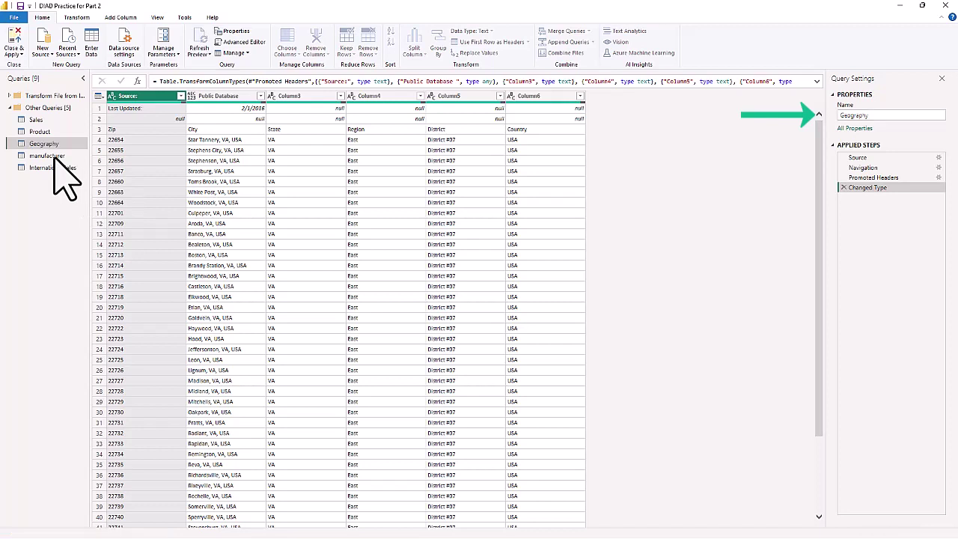
- Rename the manufacturer query as Manufacturer and the InternationalSales query as International Sales
left_click(52, 157)
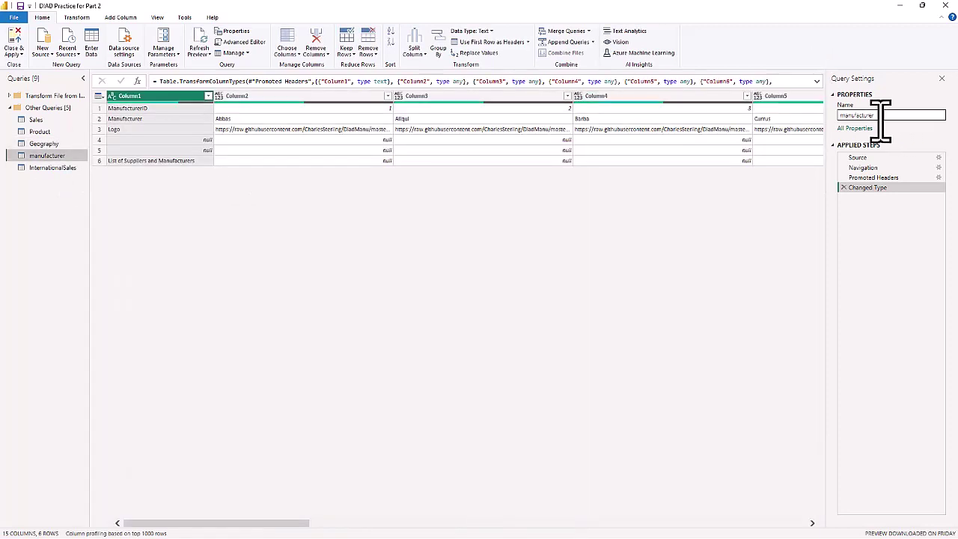
key("BackSpace")
type("M")
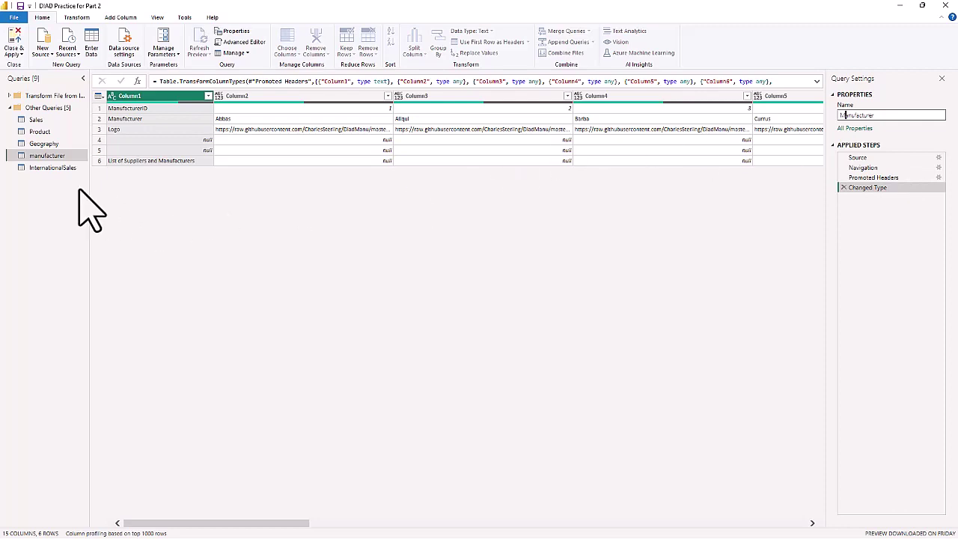
key("Return")
left_click(45, 168)
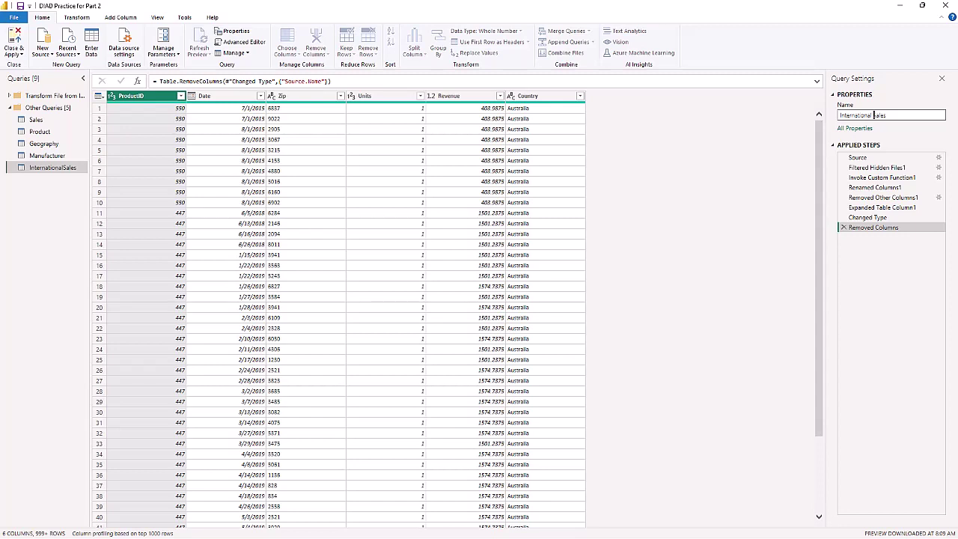
key("Return")
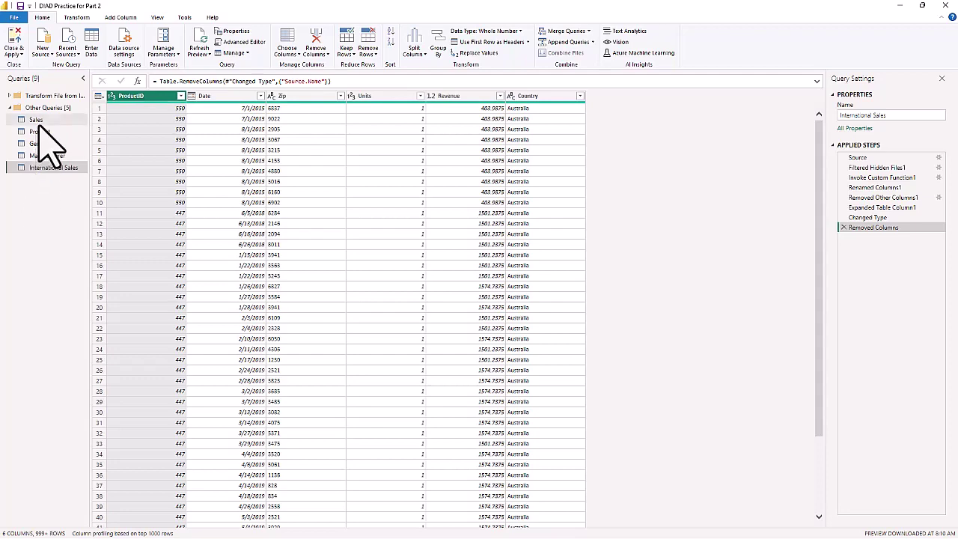
- Fill the empty cells of the Category column downward in the Product query
left_click(38, 132)
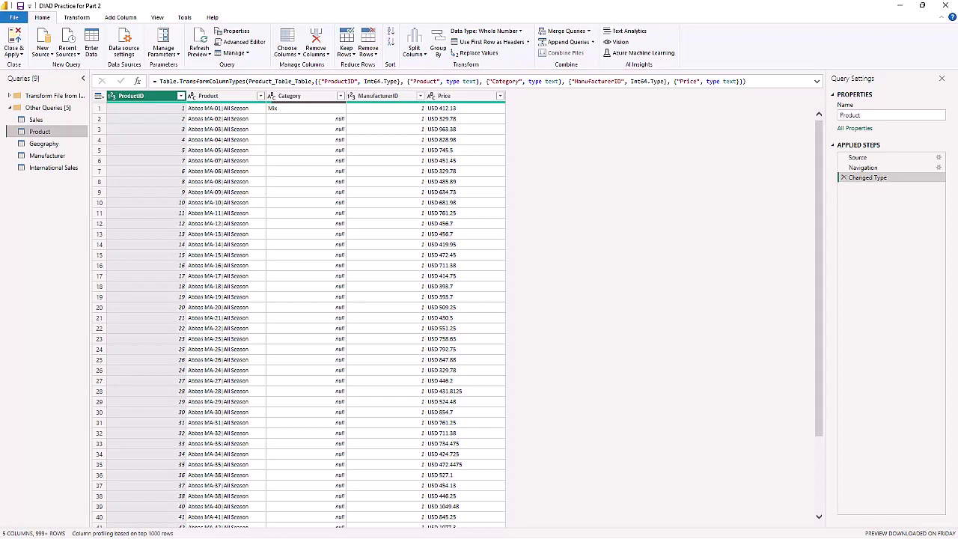
left_click(300, 97)
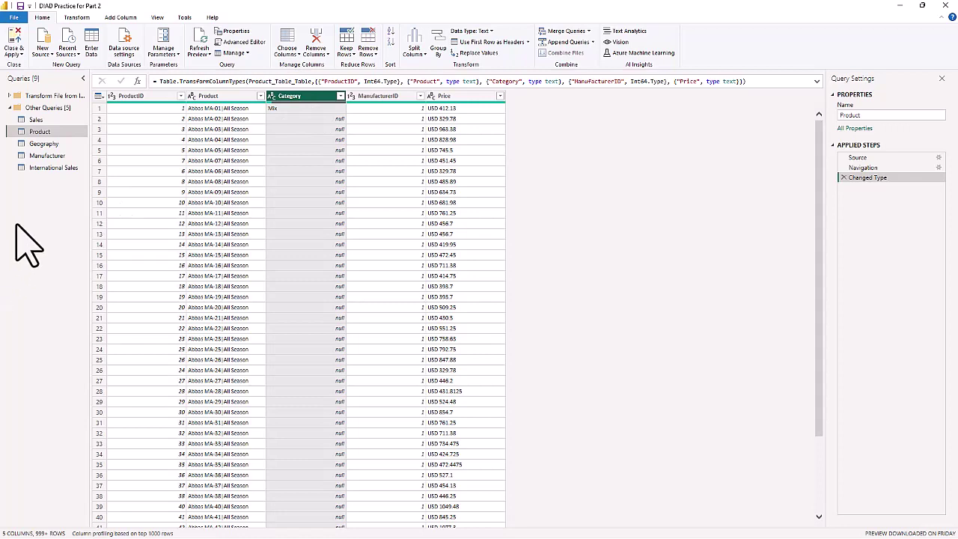
left_click(76, 17)
left_click(188, 43)
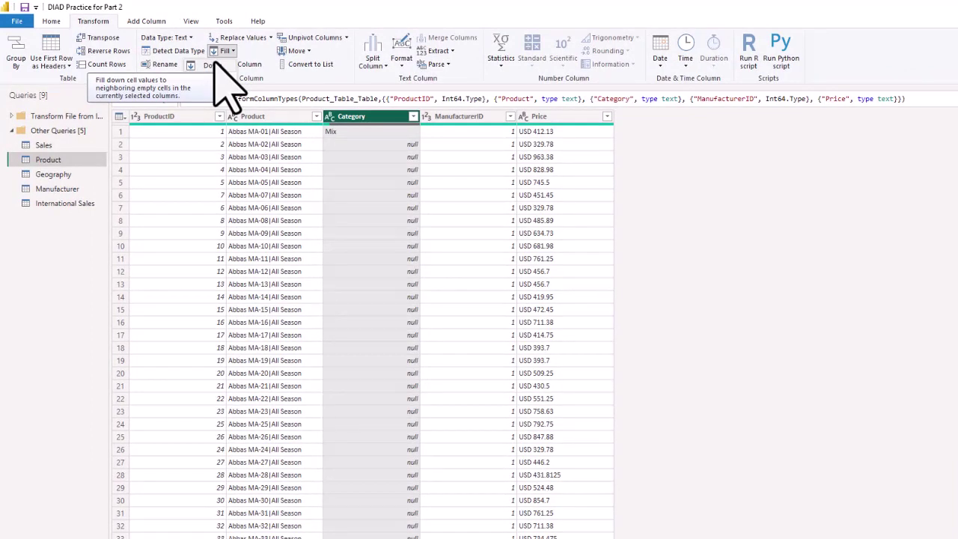
left_click(213, 64)
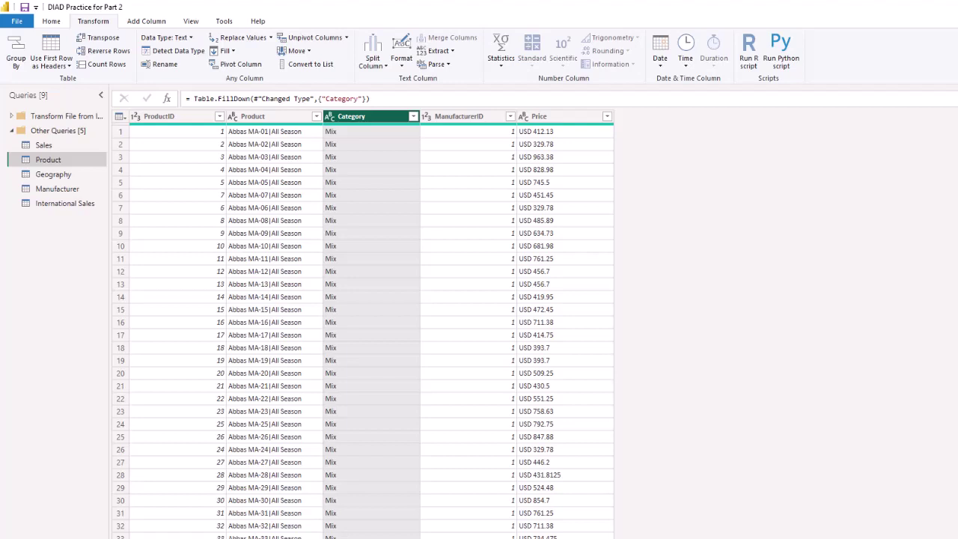
- Split the Product column by the custom delimiter "|" at each occurrence
left_click(270, 117)
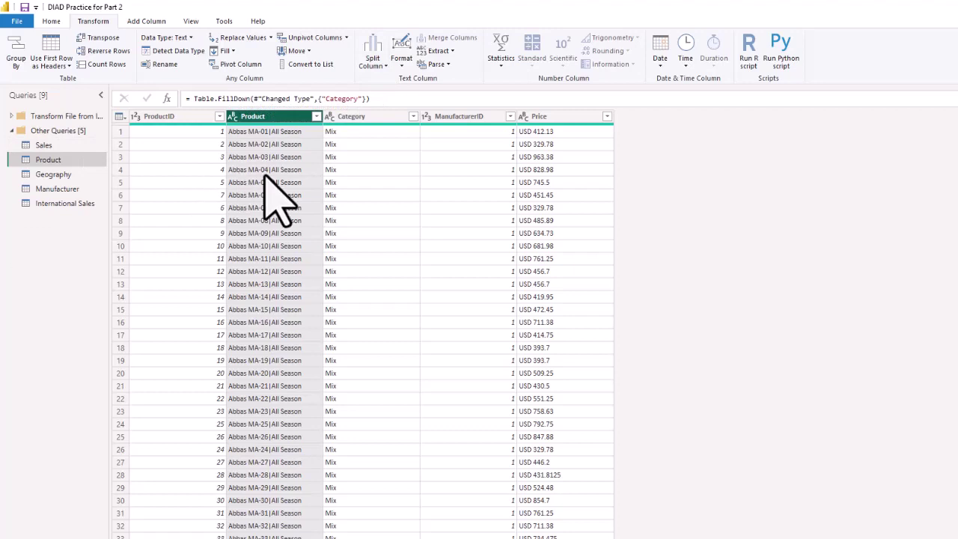
left_click(378, 65)
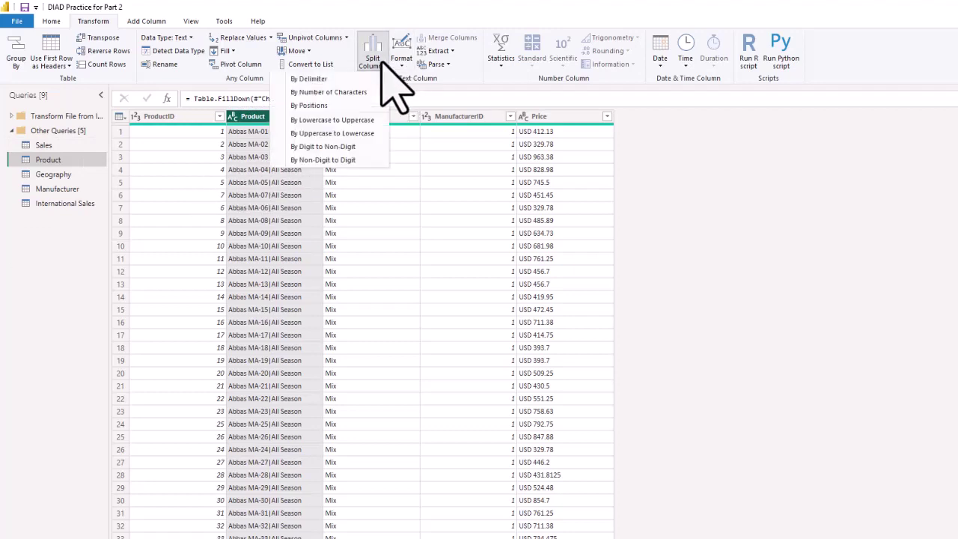
left_click(313, 78)
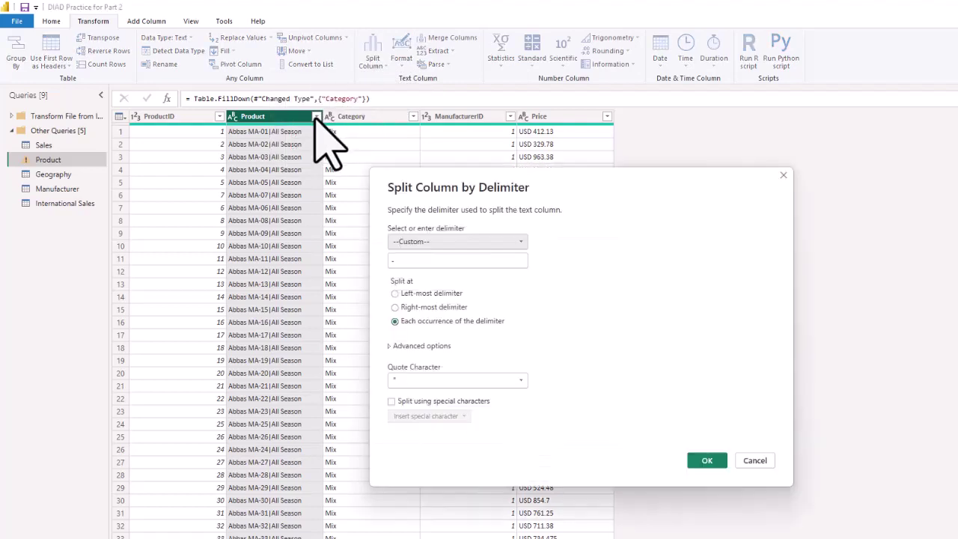
left_click(411, 261)
key("BackSpace")
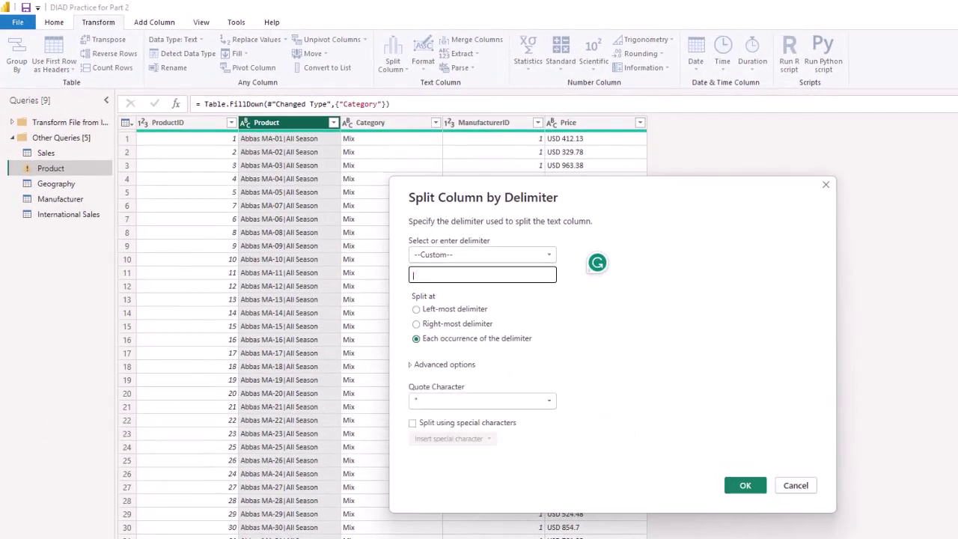
type("|")
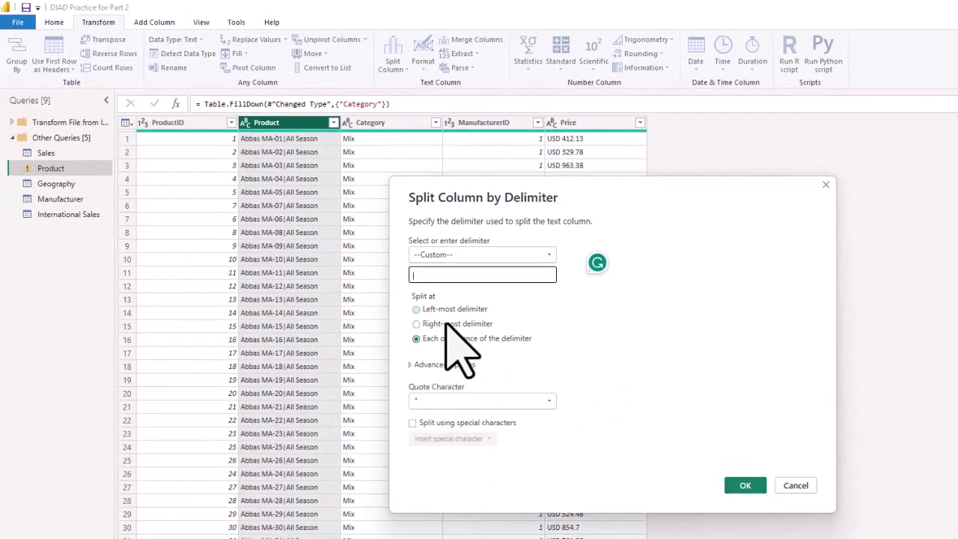
left_click(742, 485)
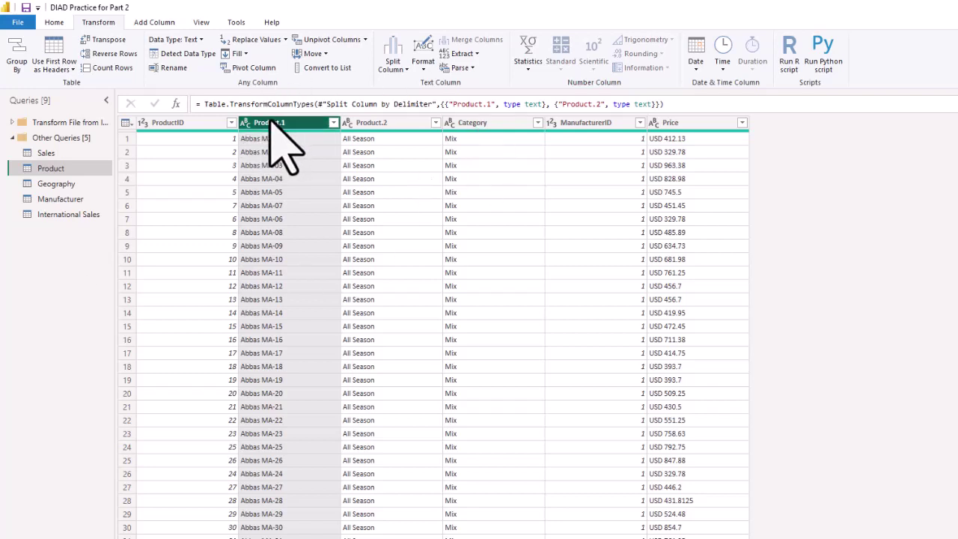
- Rename the Product.1 column as Product and the Product.2 column as Segment
key("BackSpace")
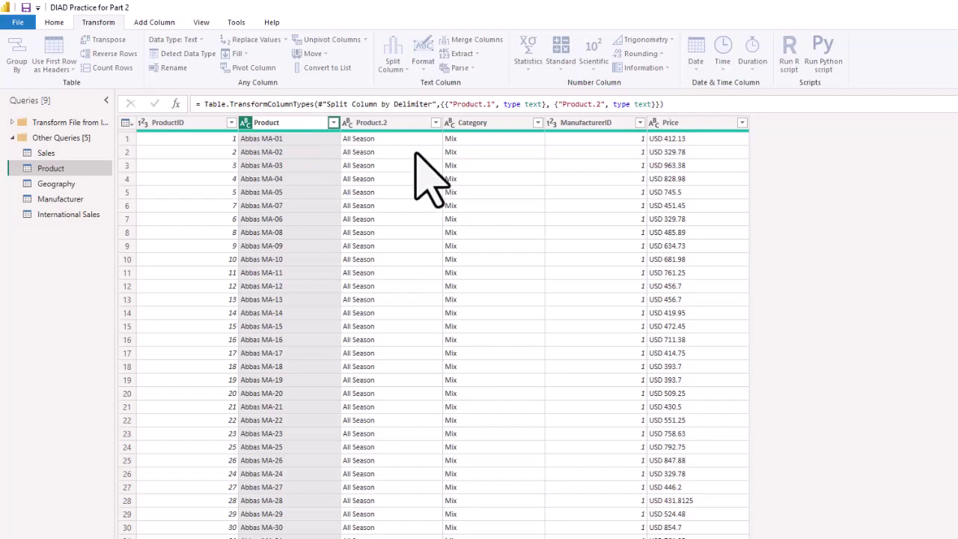
key("Escape")
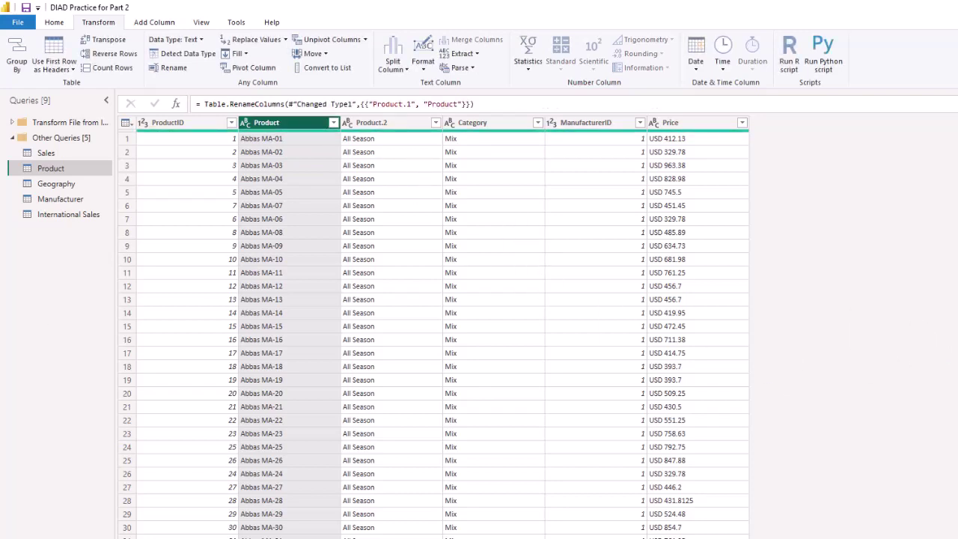
double_click(392, 123)
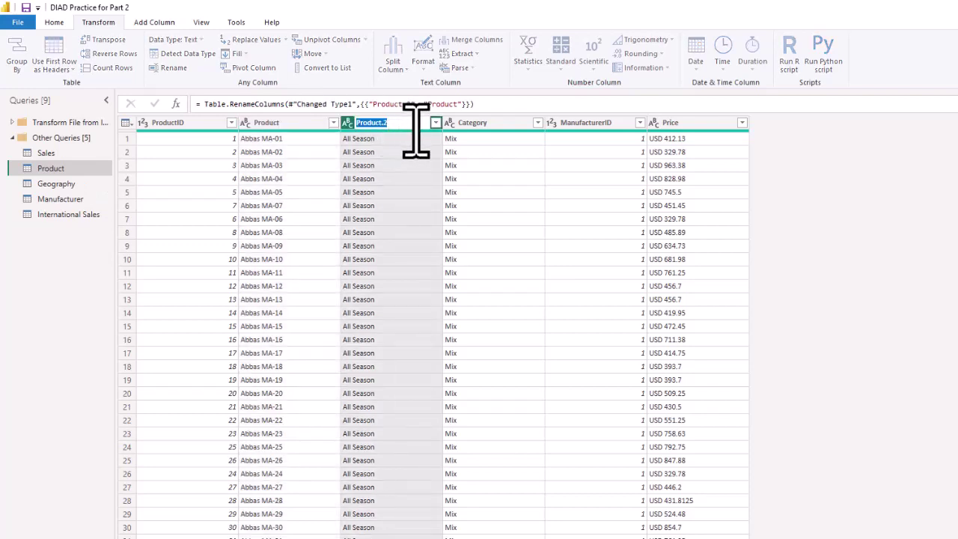
type("Segment")
key("Return")
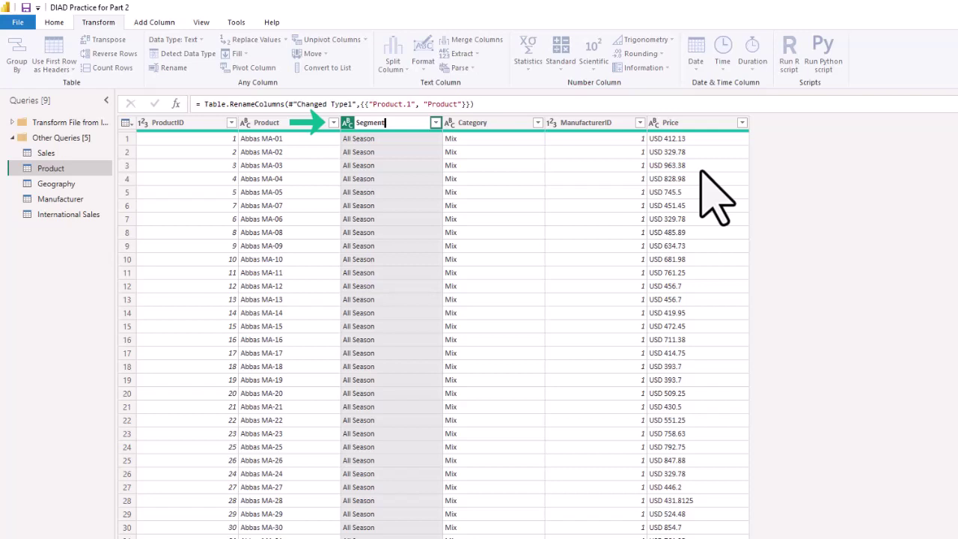
left_click(869, 310)
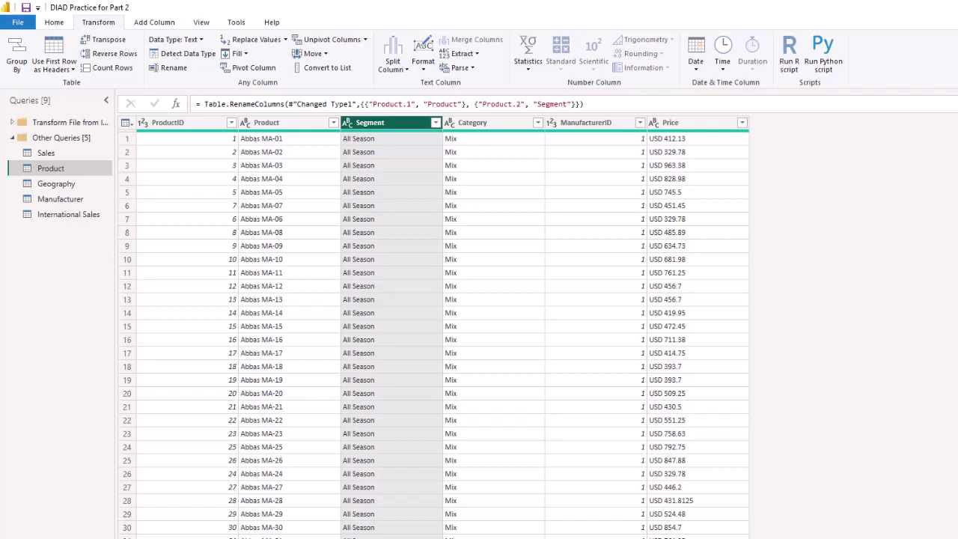
- Create a column from examples based on the Price column, giving 412.13 as the example for the first row
left_click(273, 123)
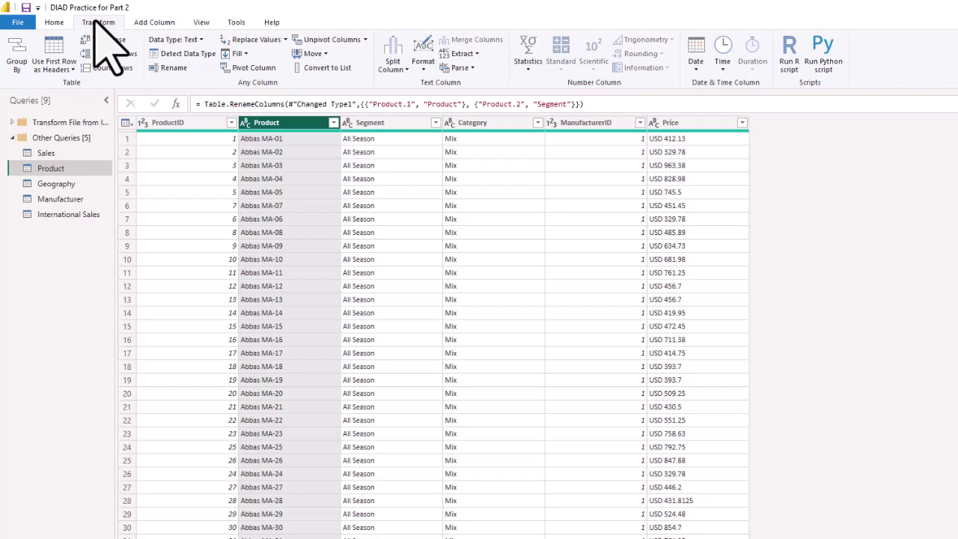
left_click(155, 23)
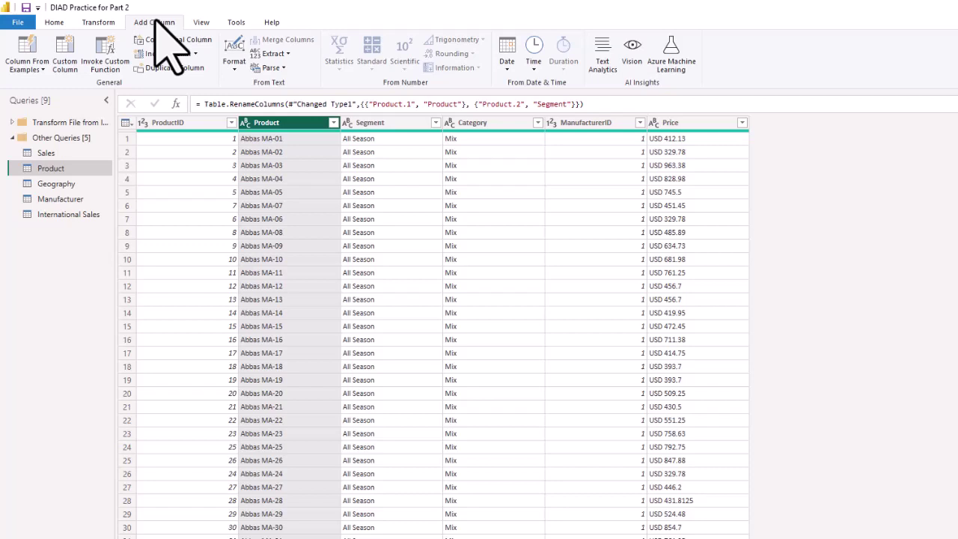
left_click(35, 73)
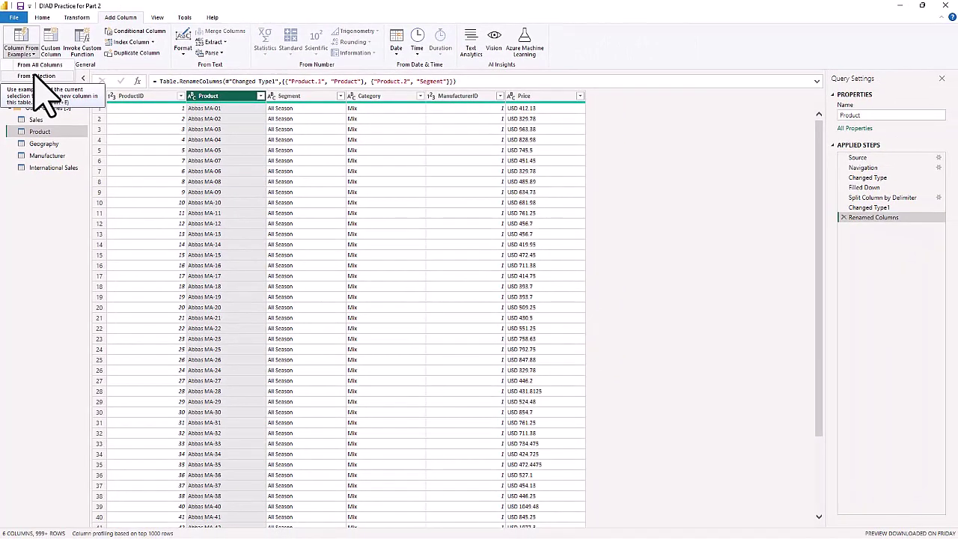
left_click(43, 77)
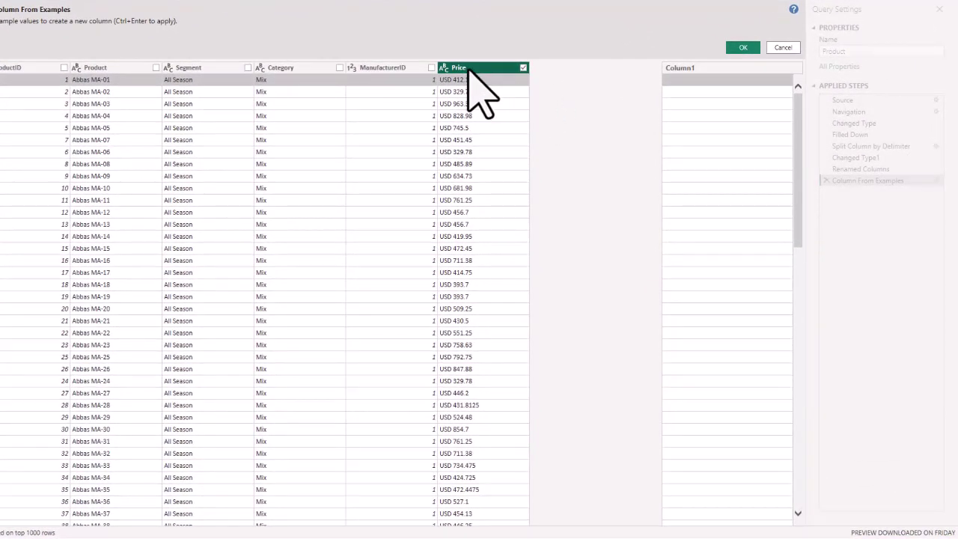
left_click(687, 81)
type("412.13")
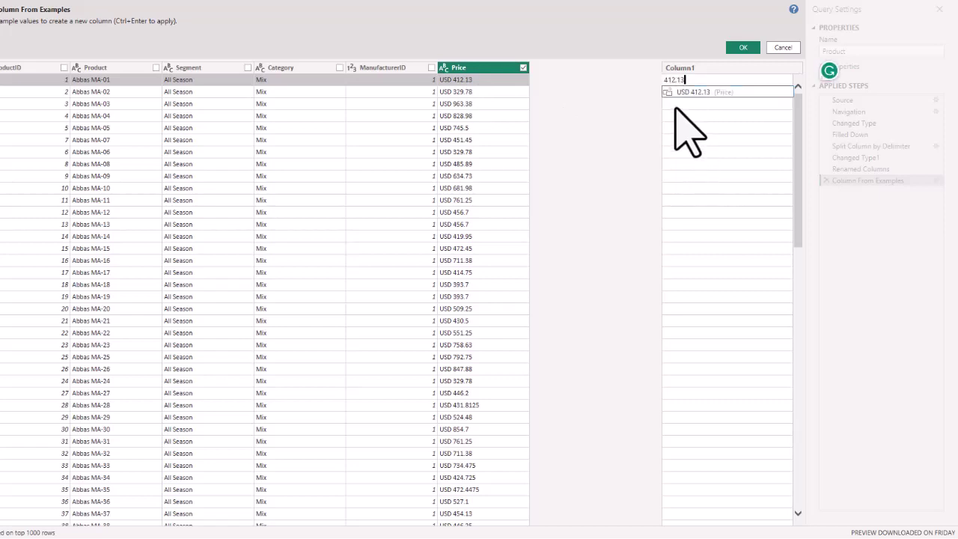
key("Return")
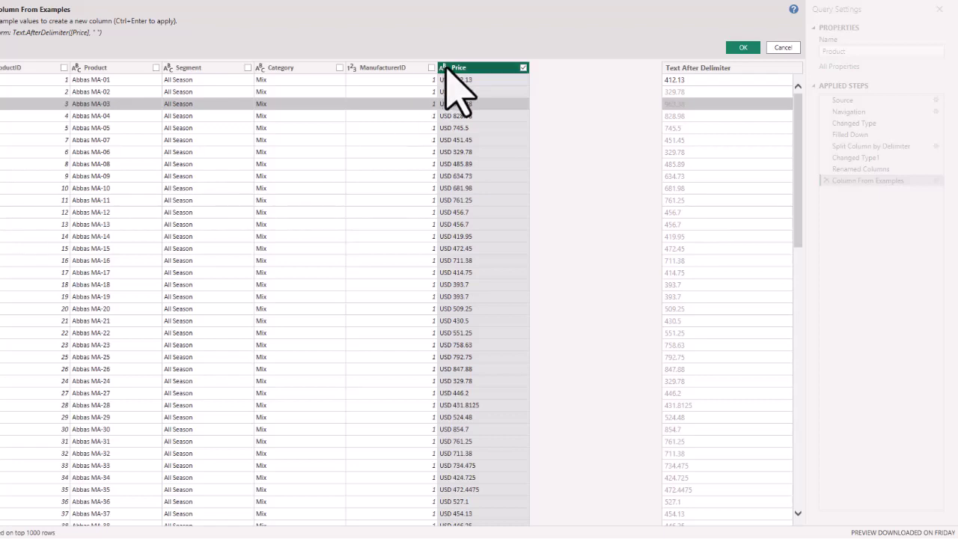
- Name the example-based column MSRP and add it to the Product query
double_click(710, 71)
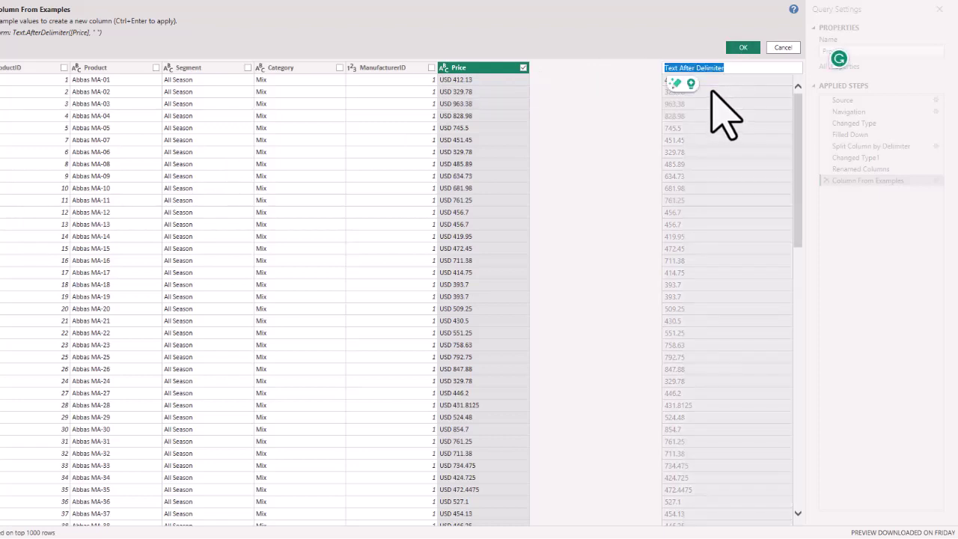
type("MSRP")
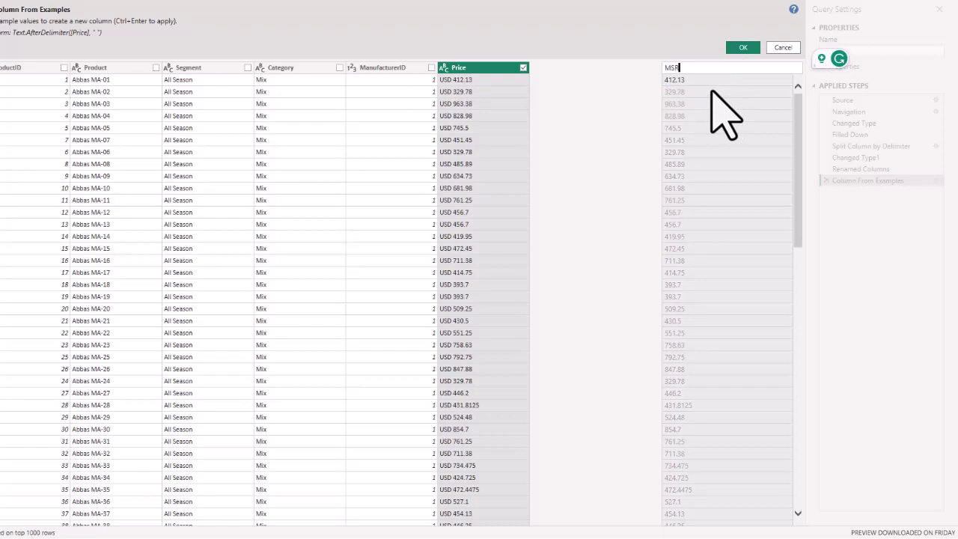
left_click(744, 50)
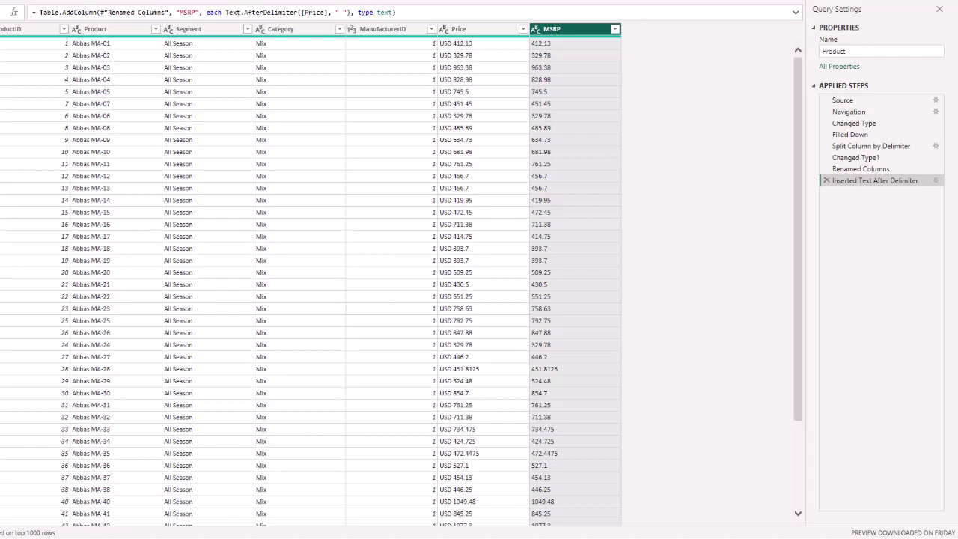
- Change the MSRP column's data type to Fixed decimal number
left_click(534, 30)
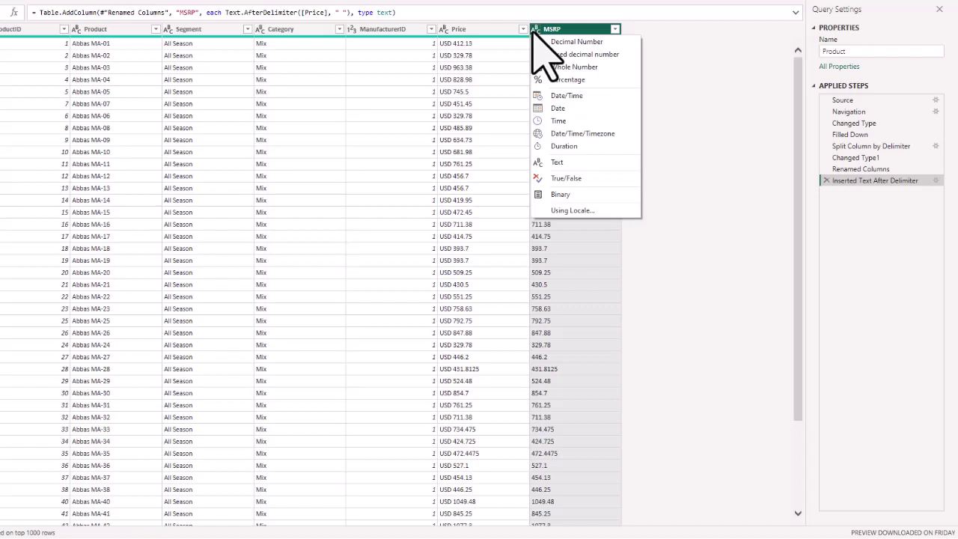
left_click(557, 54)
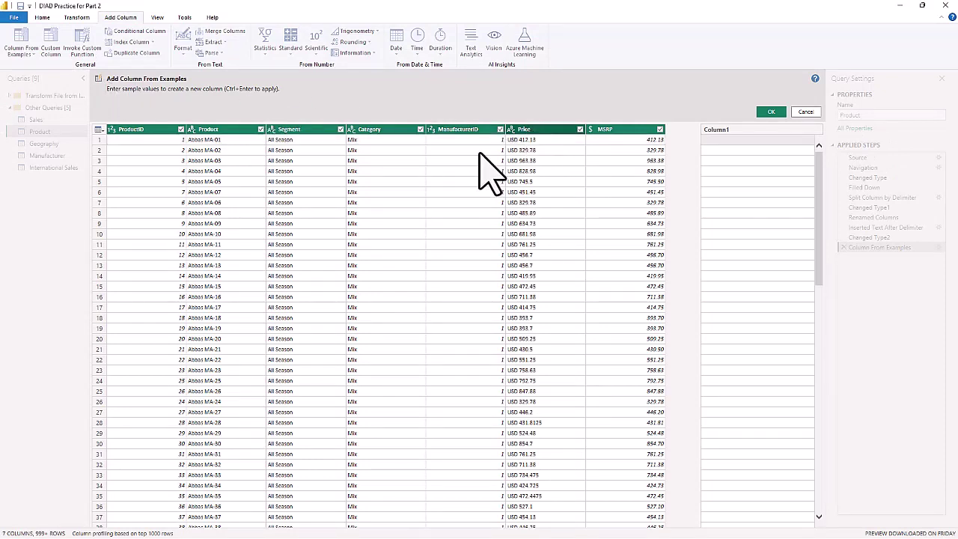
- Create a column from examples based only on the selected Price column, giving USD as the example for the first row
left_click(804, 113)
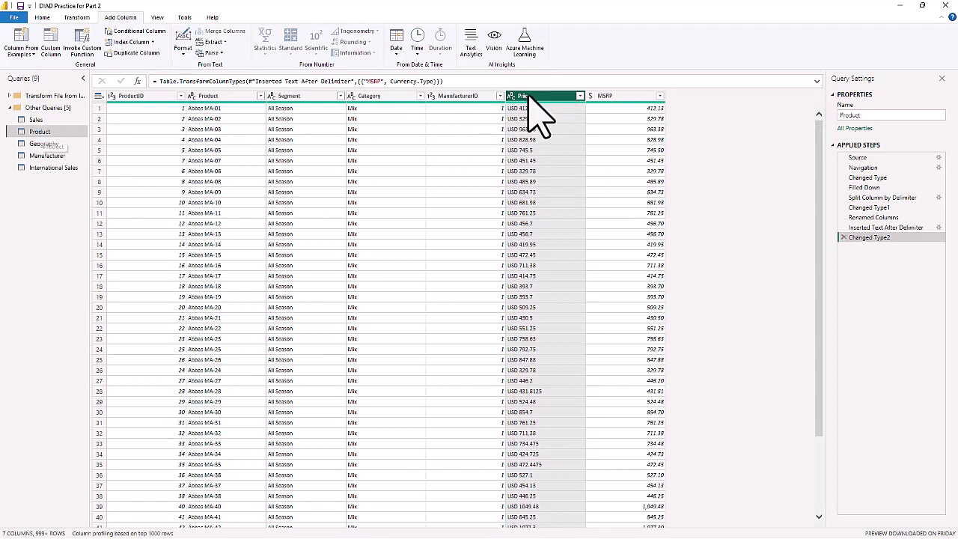
left_click(24, 51)
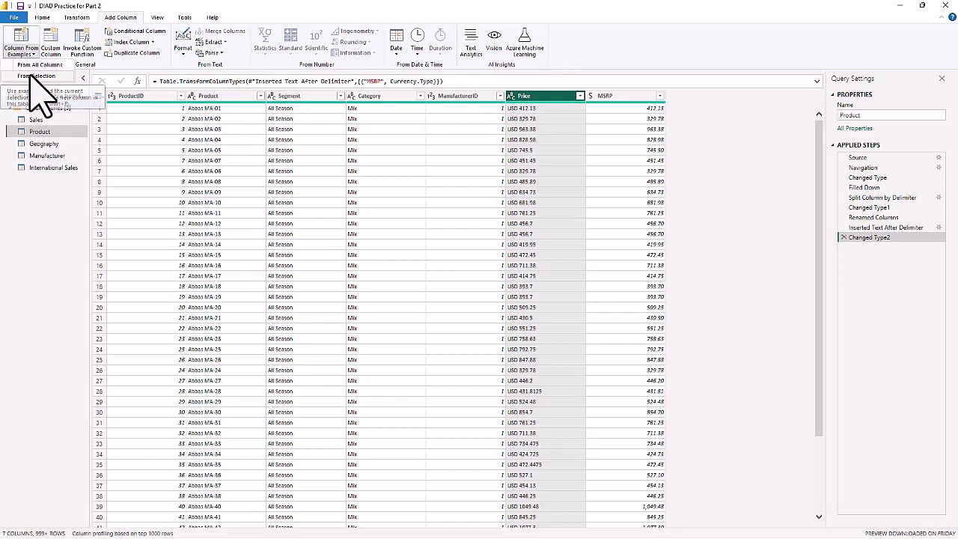
left_click(36, 75)
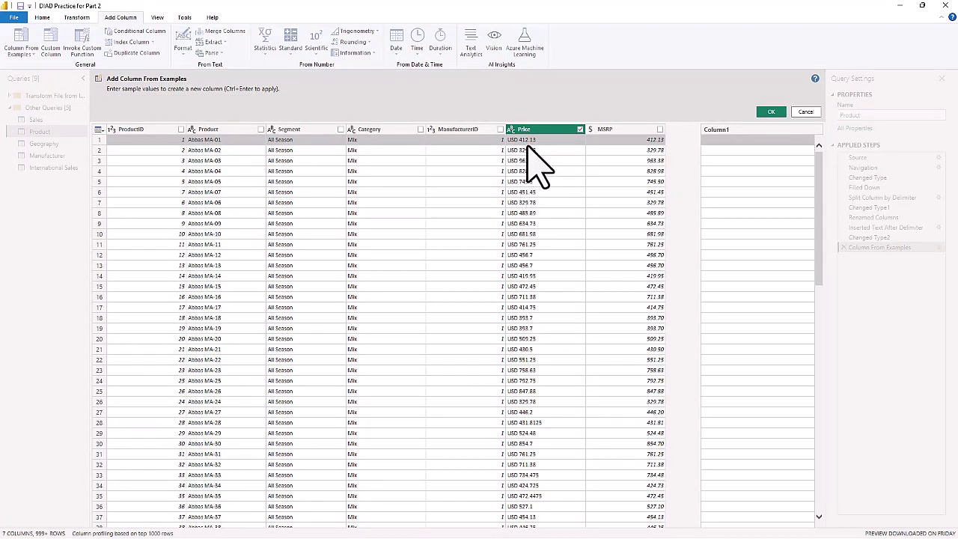
left_click(715, 140)
type("USD")
key("Return")
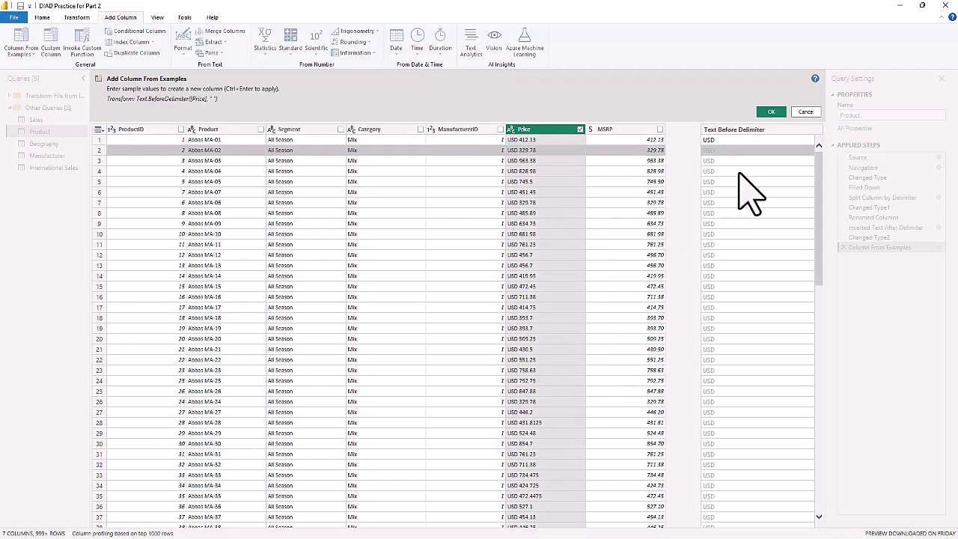
- Name the example-based column Currency and add it to the Product query
double_click(747, 131)
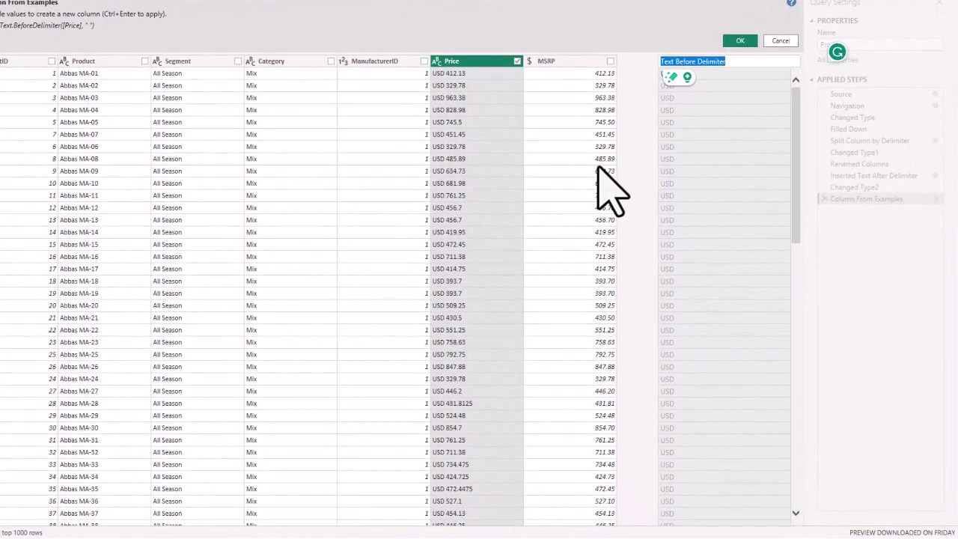
type("Cu")
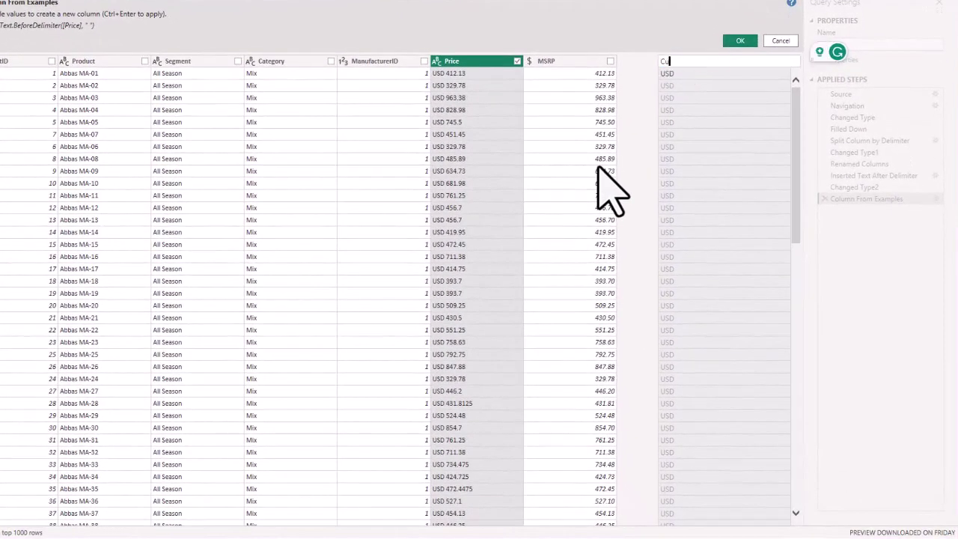
type("rrency")
key("Return")
left_click(737, 41)
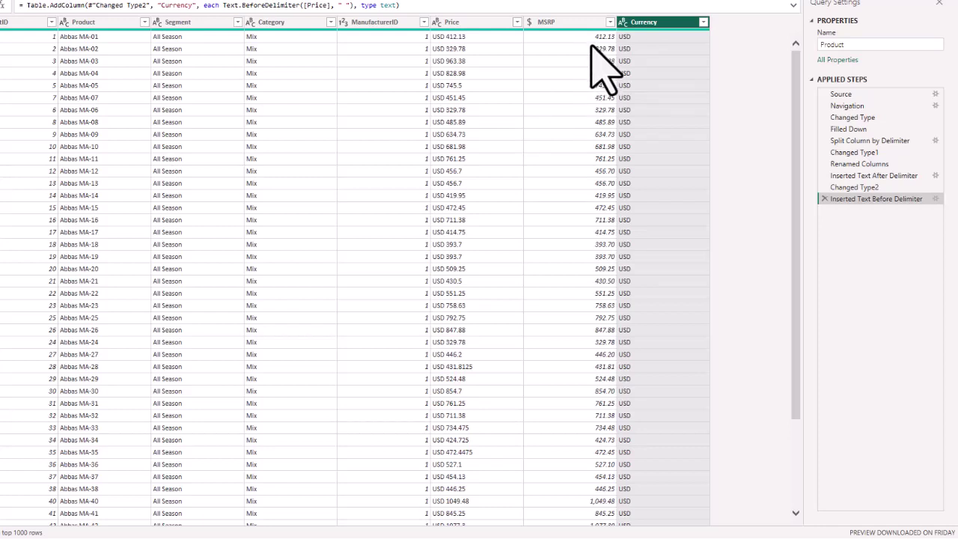
left_click(465, 23)
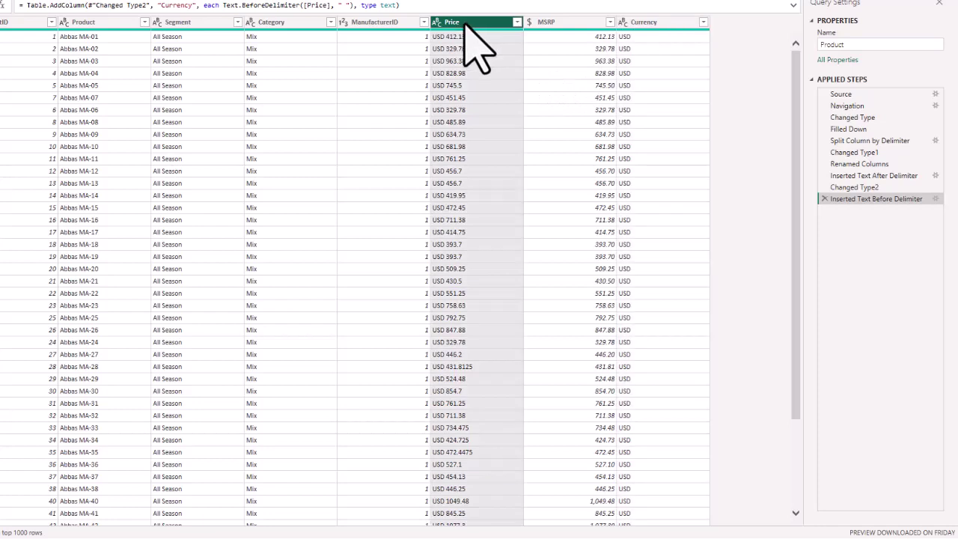
left_click(564, 24)
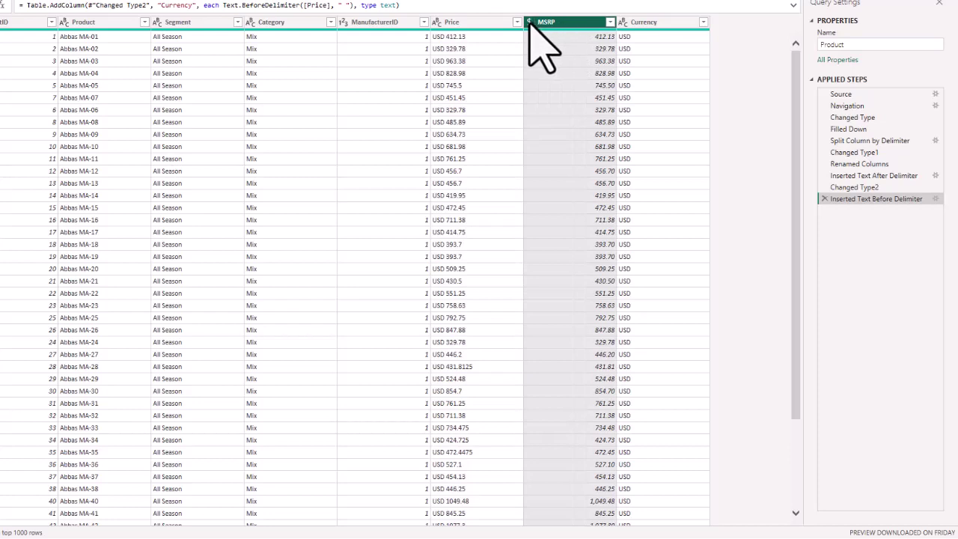
left_click(648, 24)
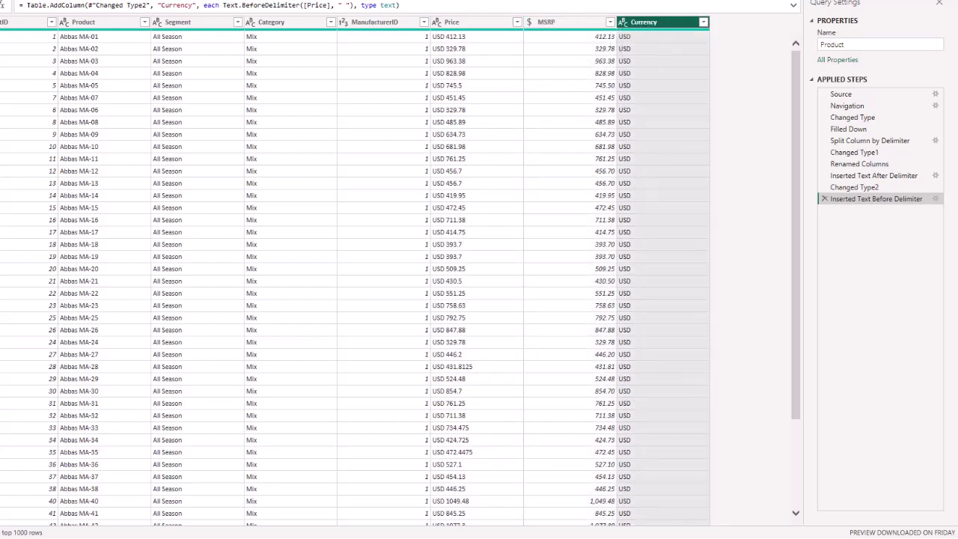
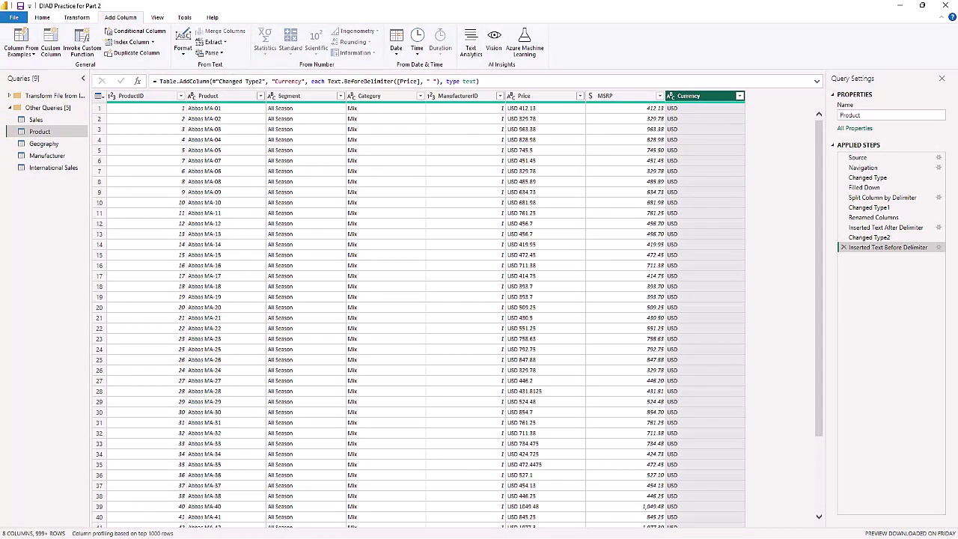
- Remove the Price column from the Product query
left_click(533, 97)
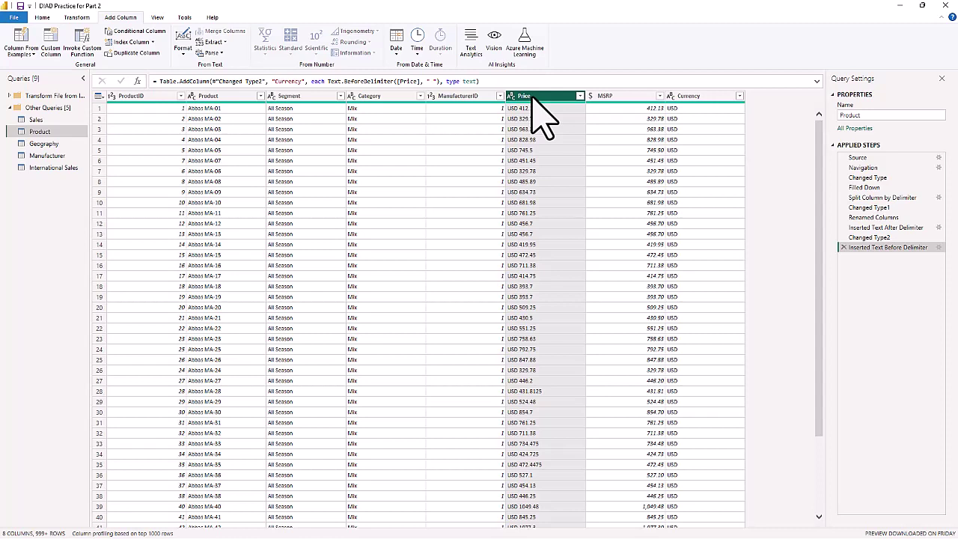
left_click(75, 17)
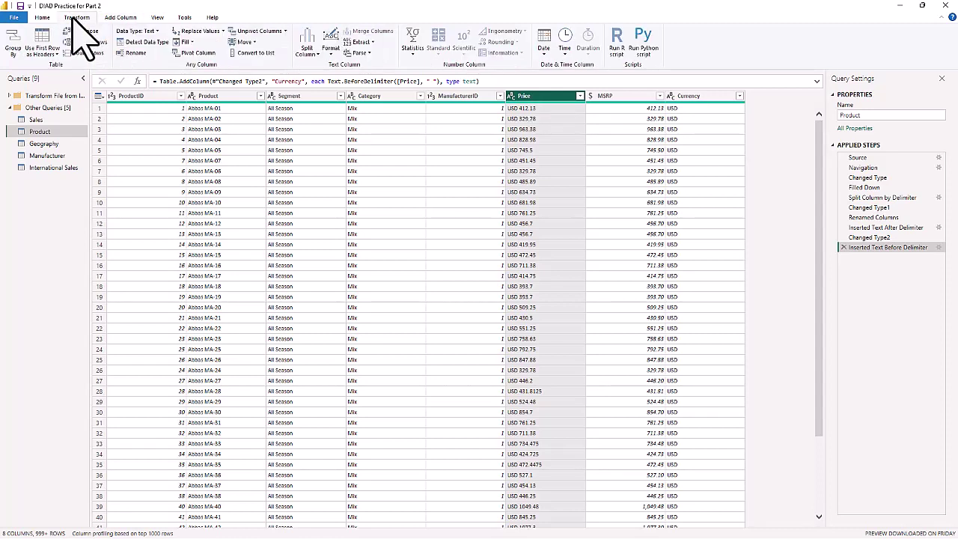
right_click(551, 107)
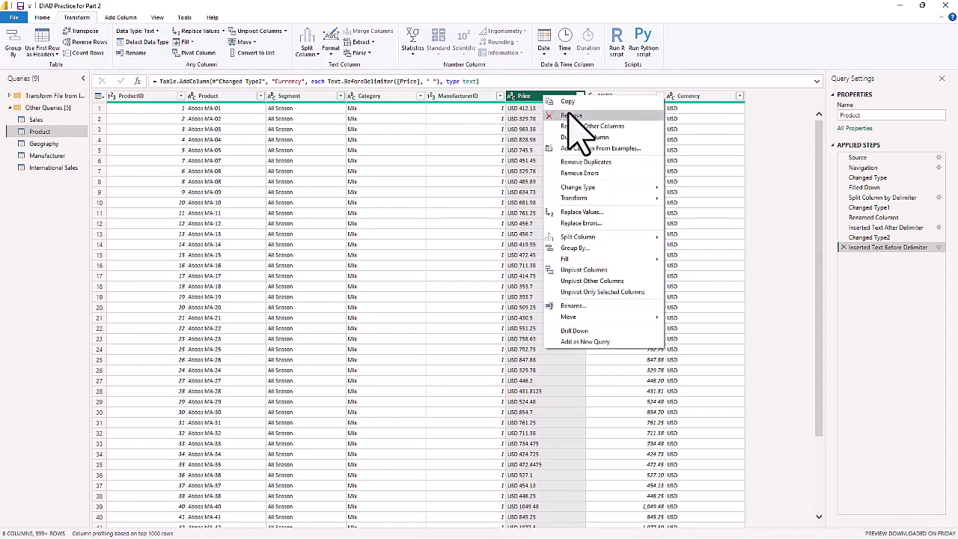
left_click(569, 116)
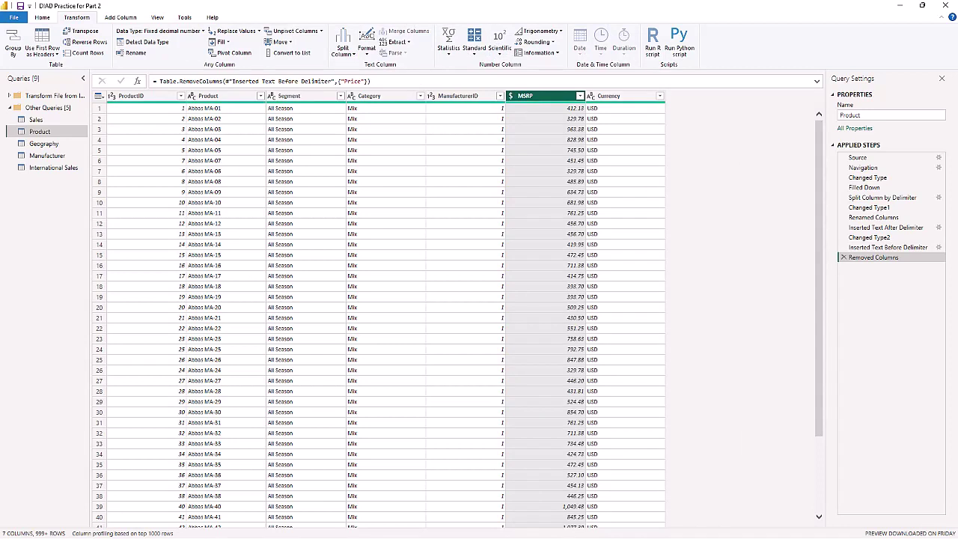
- Remove the top 2 rows from the Geography query
left_click(42, 17)
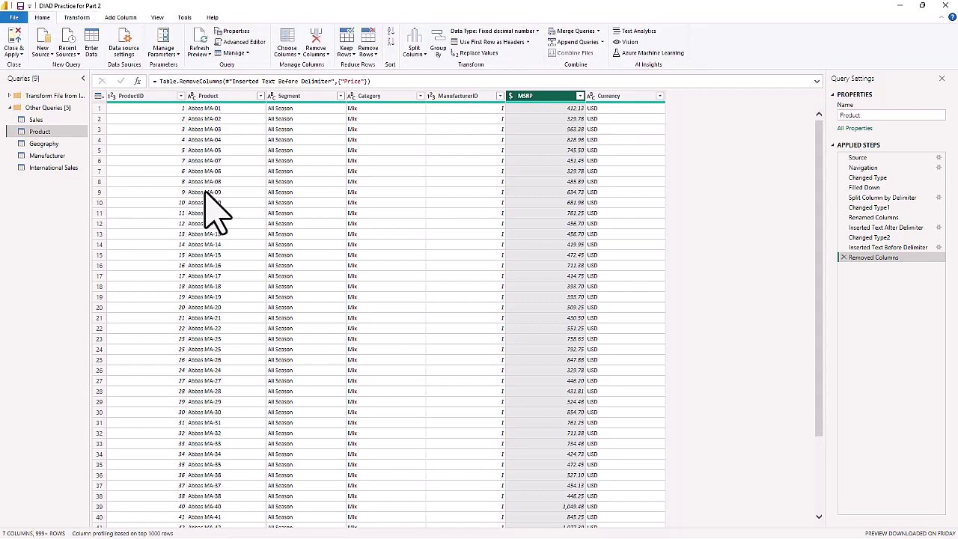
left_click(44, 144)
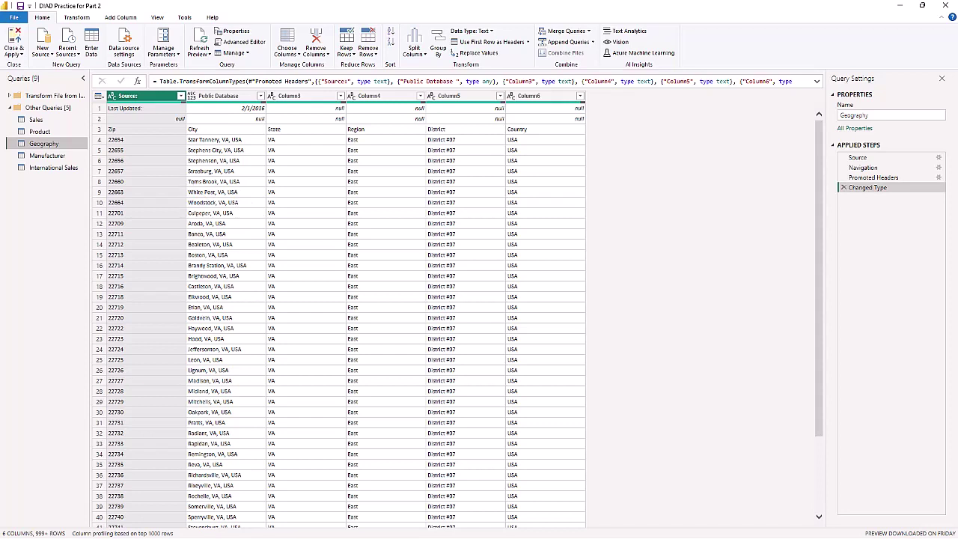
left_click(371, 54)
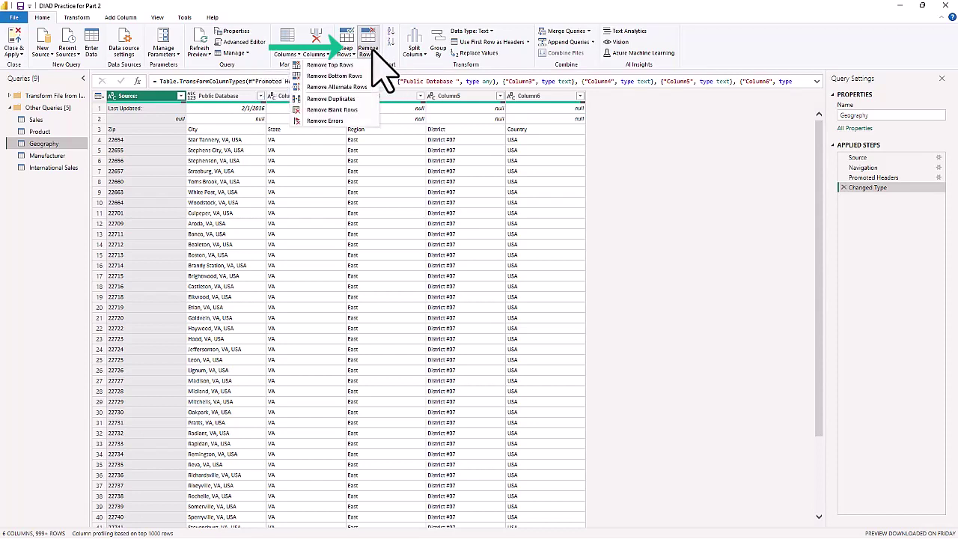
left_click(321, 65)
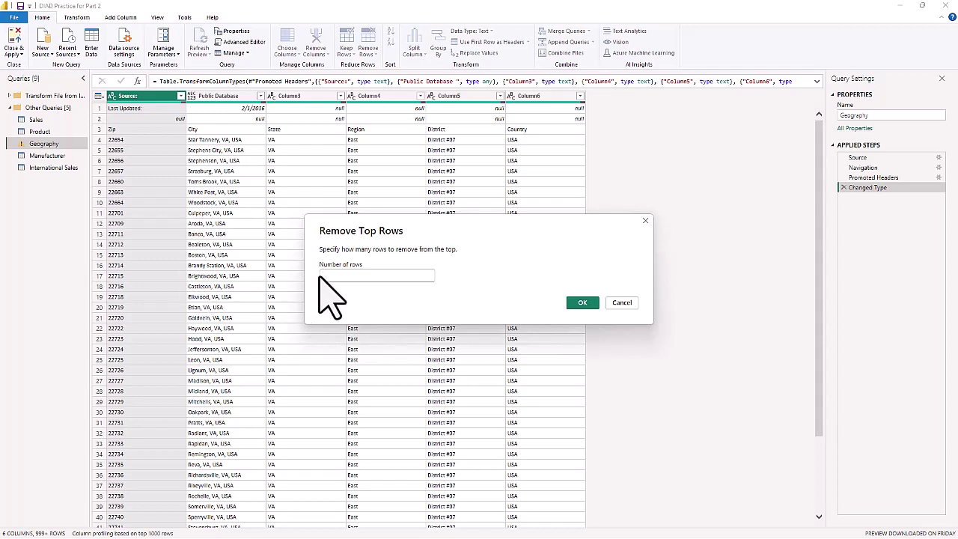
type("2")
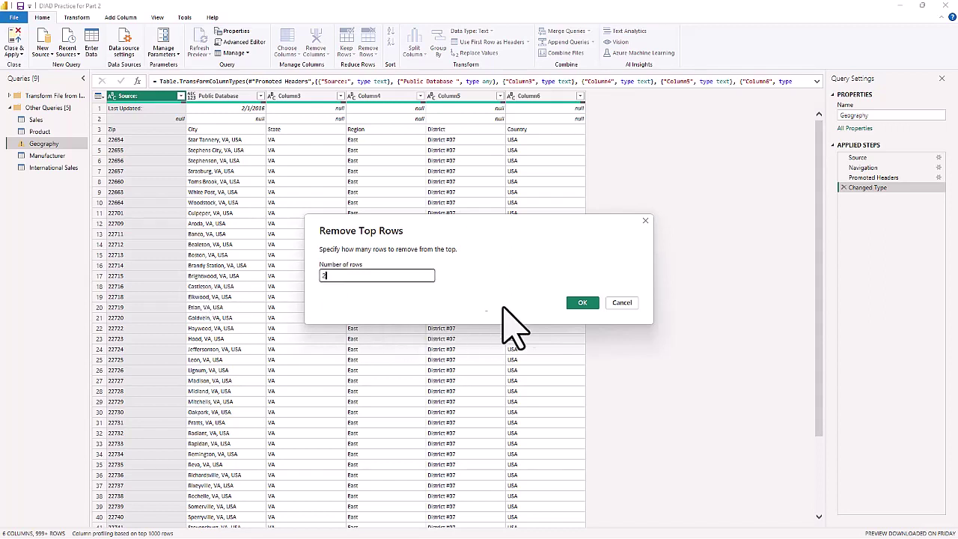
left_click(582, 304)
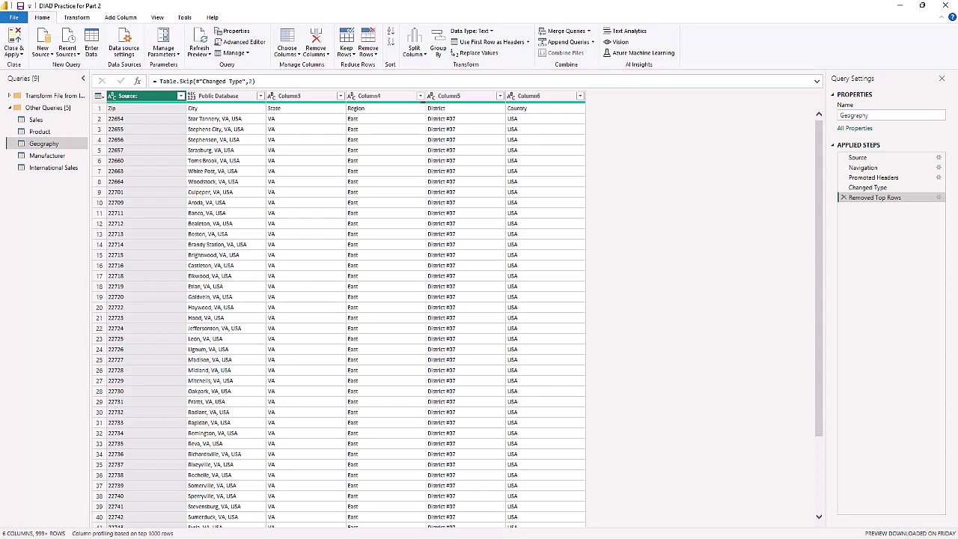
- Promote the first row of the Geography query to column headers
left_click(75, 16)
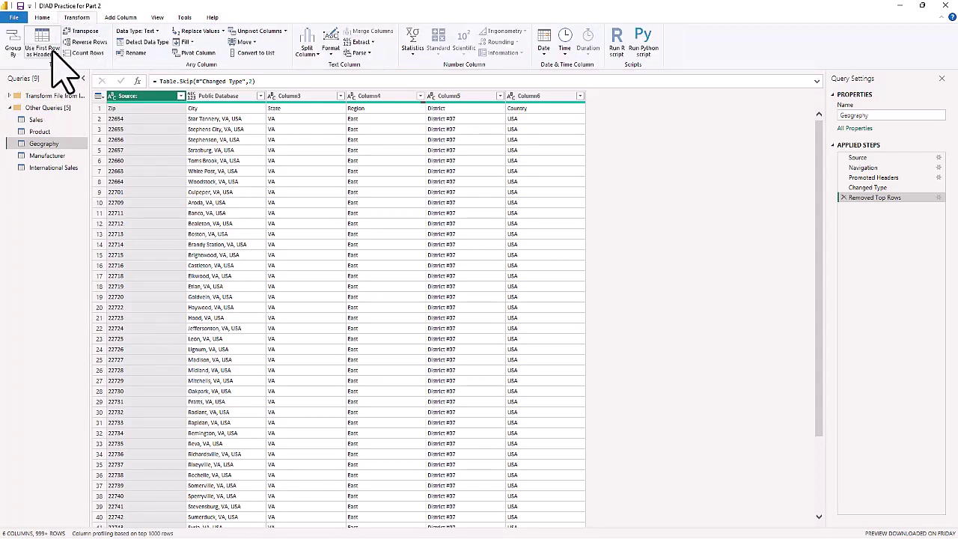
left_click(53, 53)
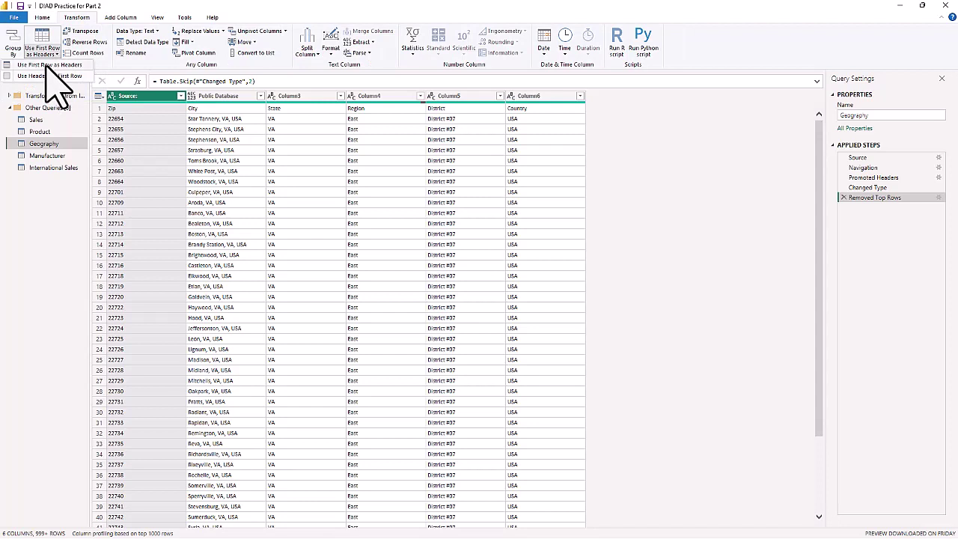
left_click(46, 65)
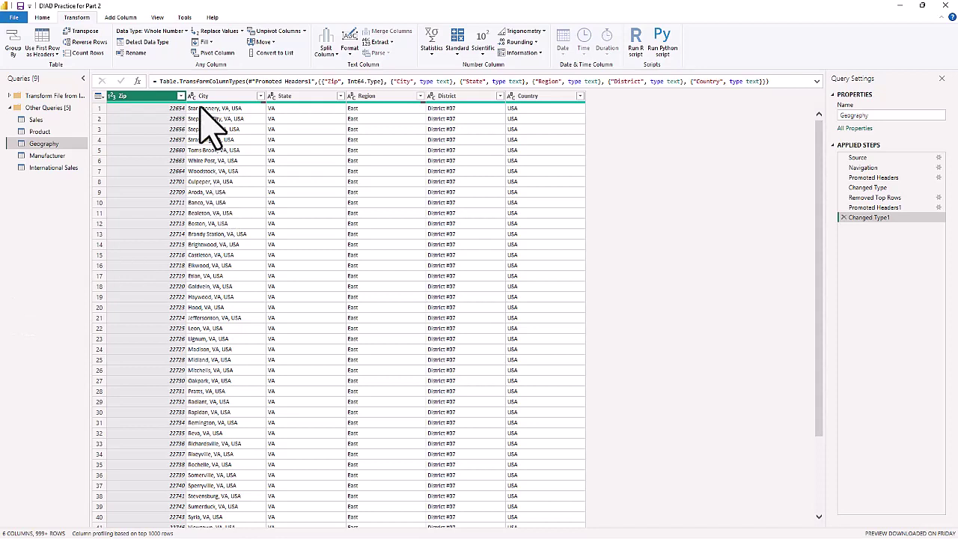
- Change the Geography query's Zip column to the Text data type, replacing the current type conversion
key("alt+e")
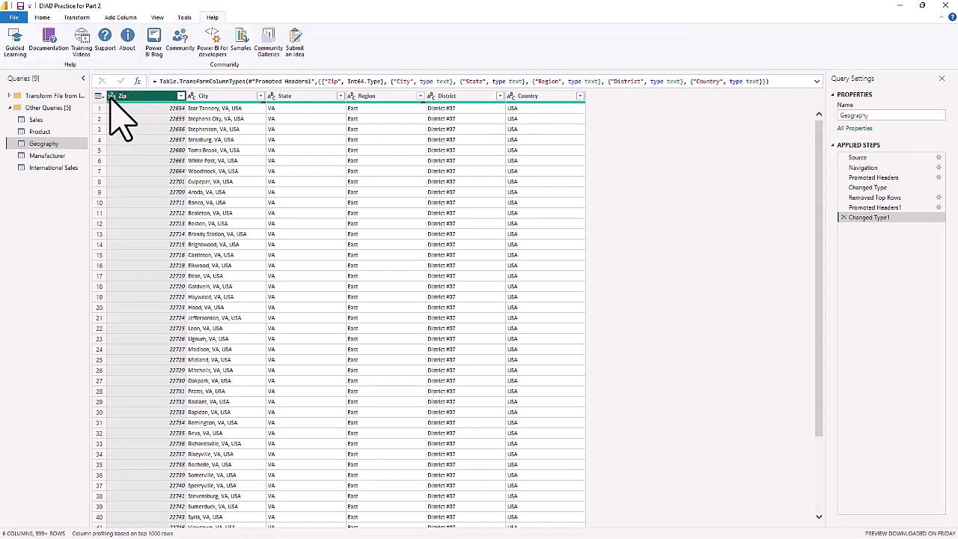
left_click(112, 96)
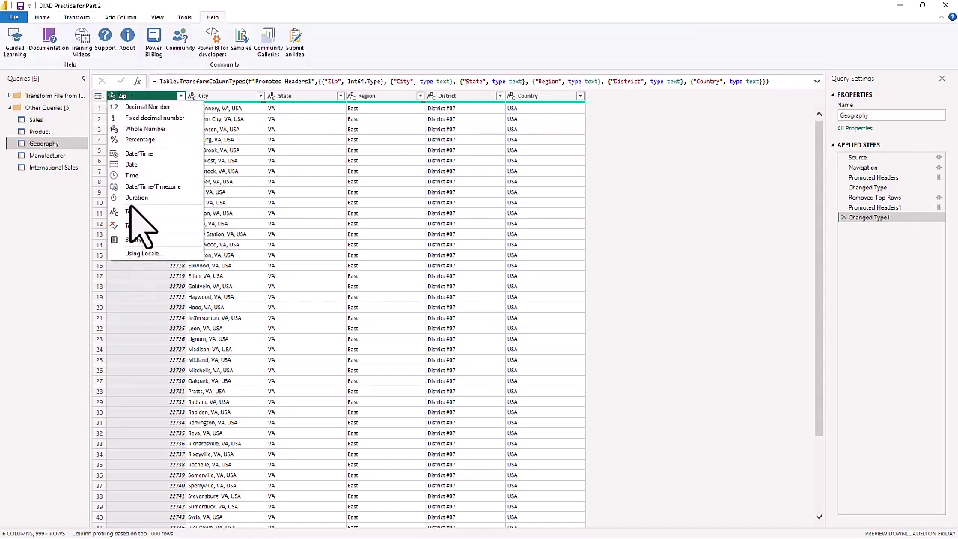
left_click(131, 212)
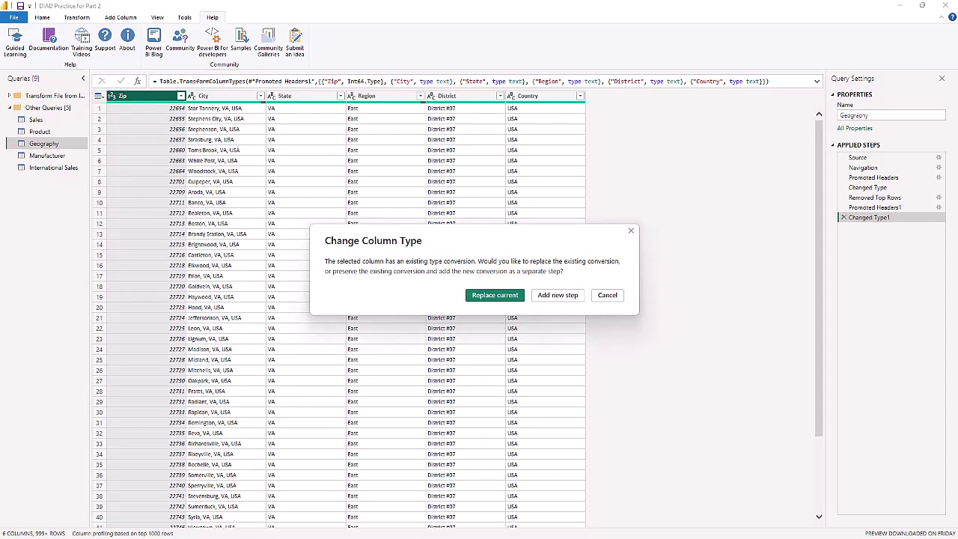
left_click(494, 295)
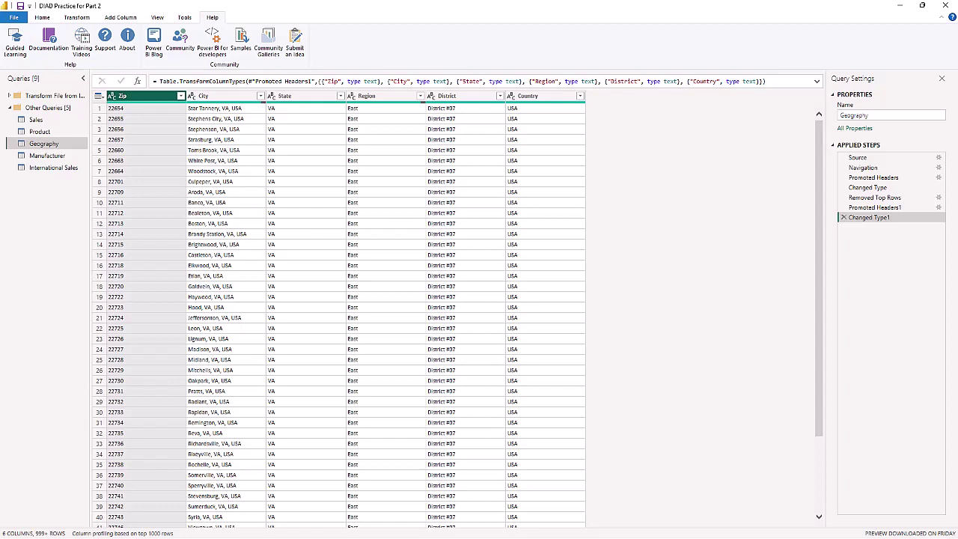
- Remove the bottom 3 rows from the Manufacturer query
left_click(41, 157)
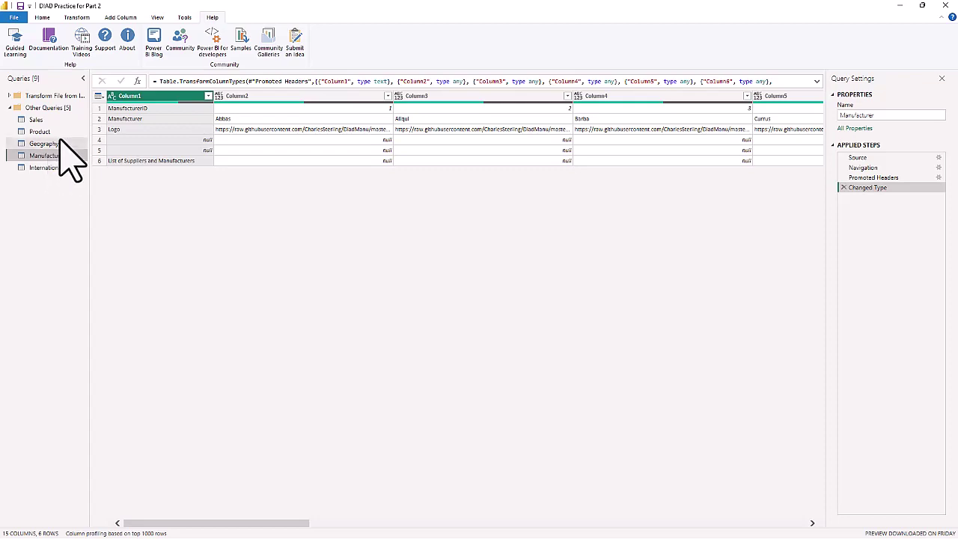
left_click(79, 17)
left_click(42, 17)
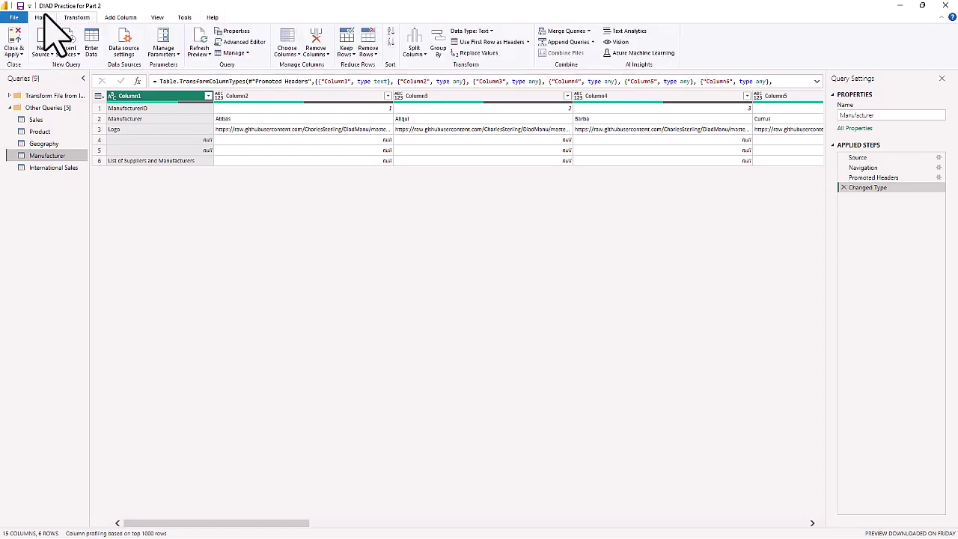
left_click(367, 52)
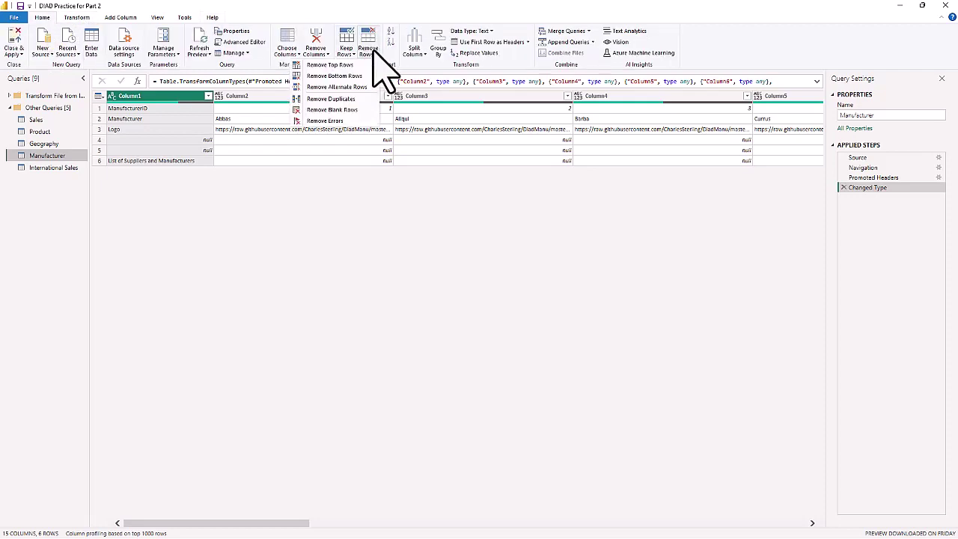
left_click(334, 76)
type("3")
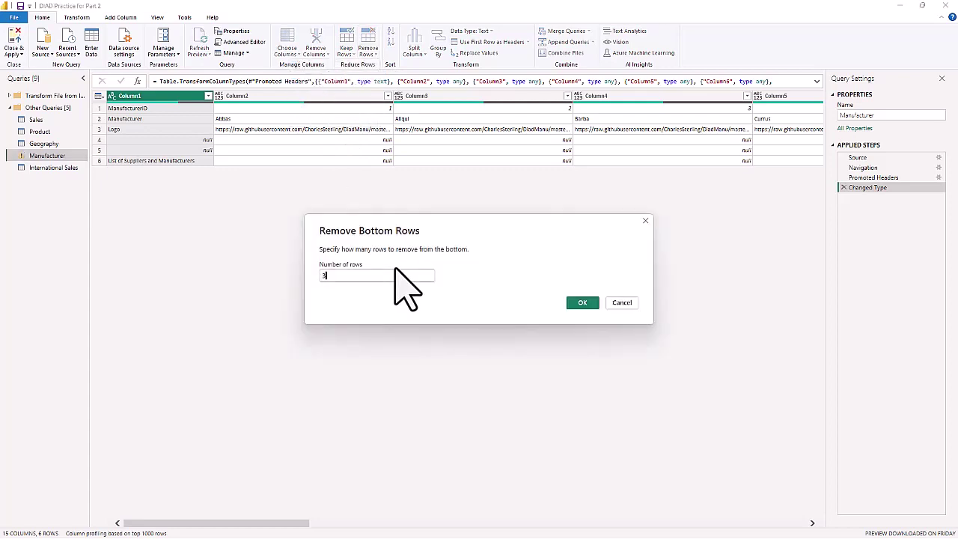
left_click(582, 303)
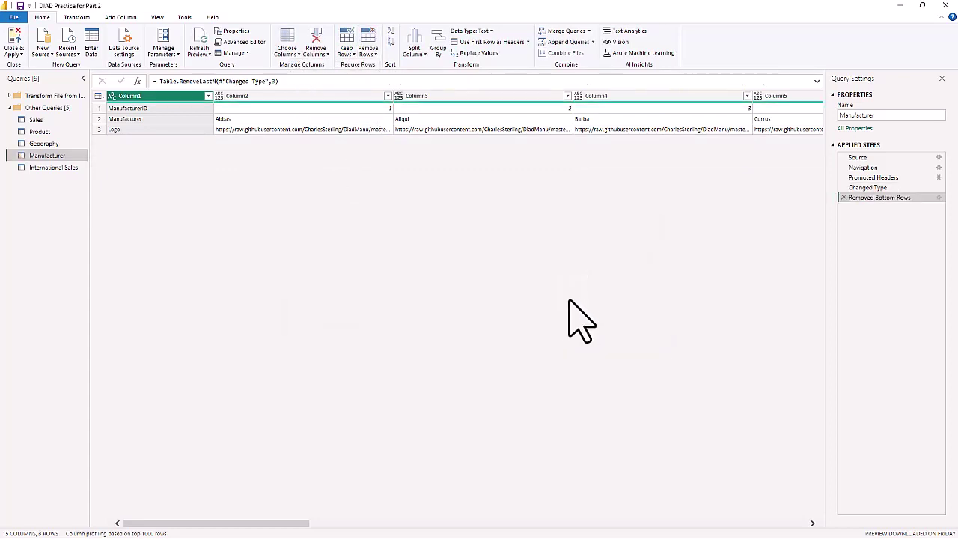